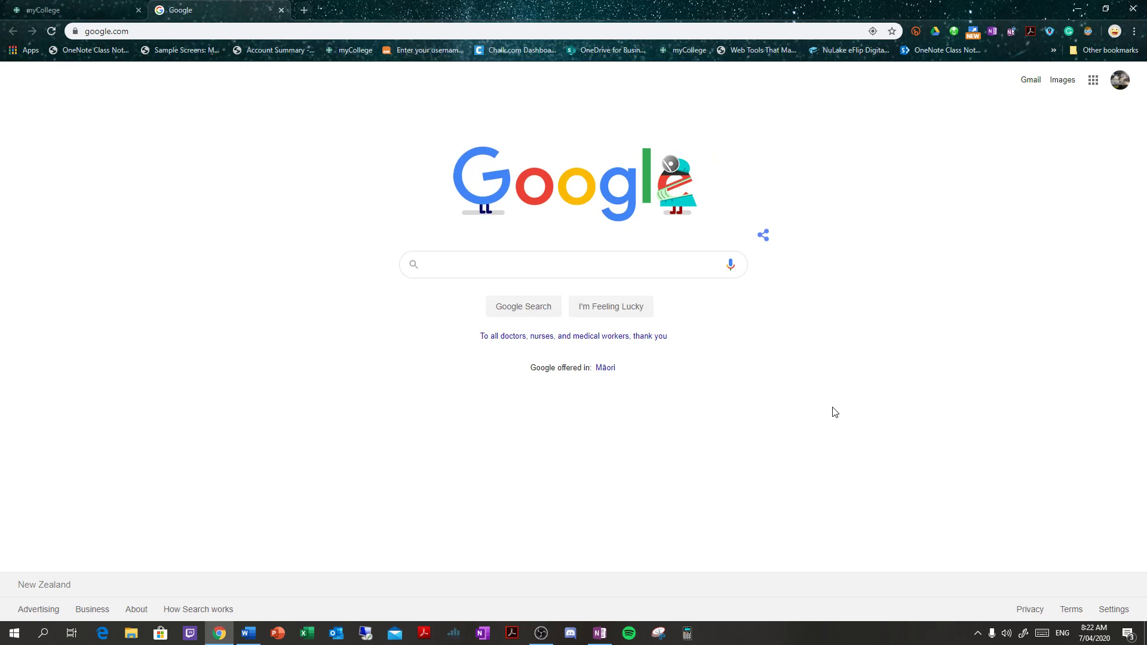
# Step: Search Google for 'nz grapher' to reach the NZGrapher website
pyautogui.click(478, 266)
pyautogui.write('nz grapher')
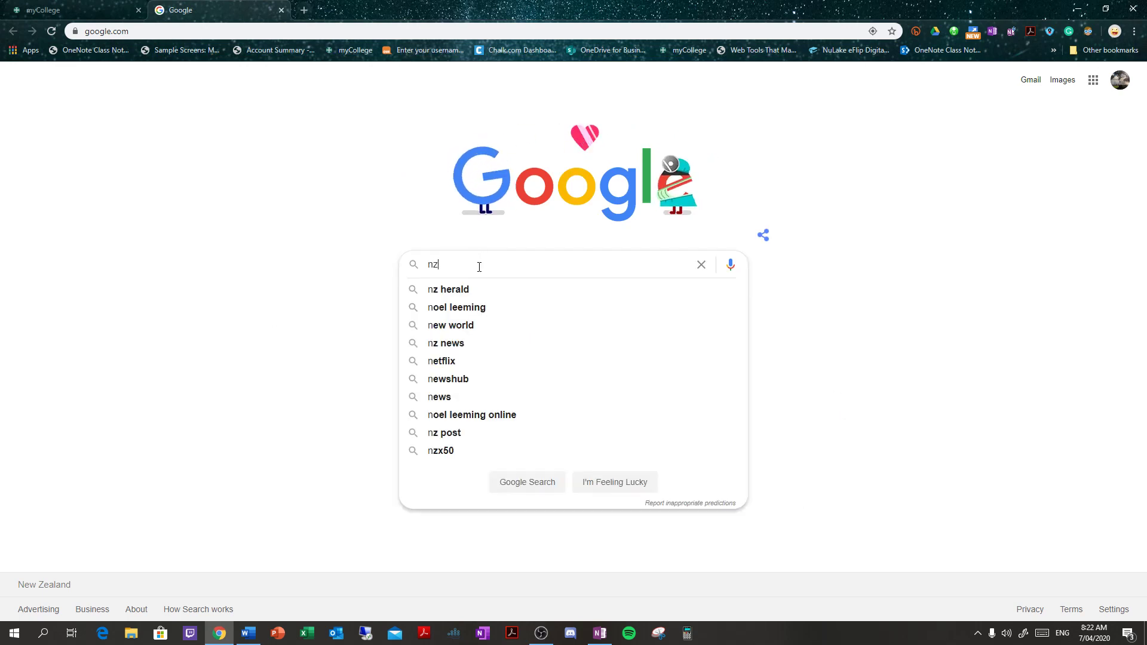
pyautogui.press('Return')
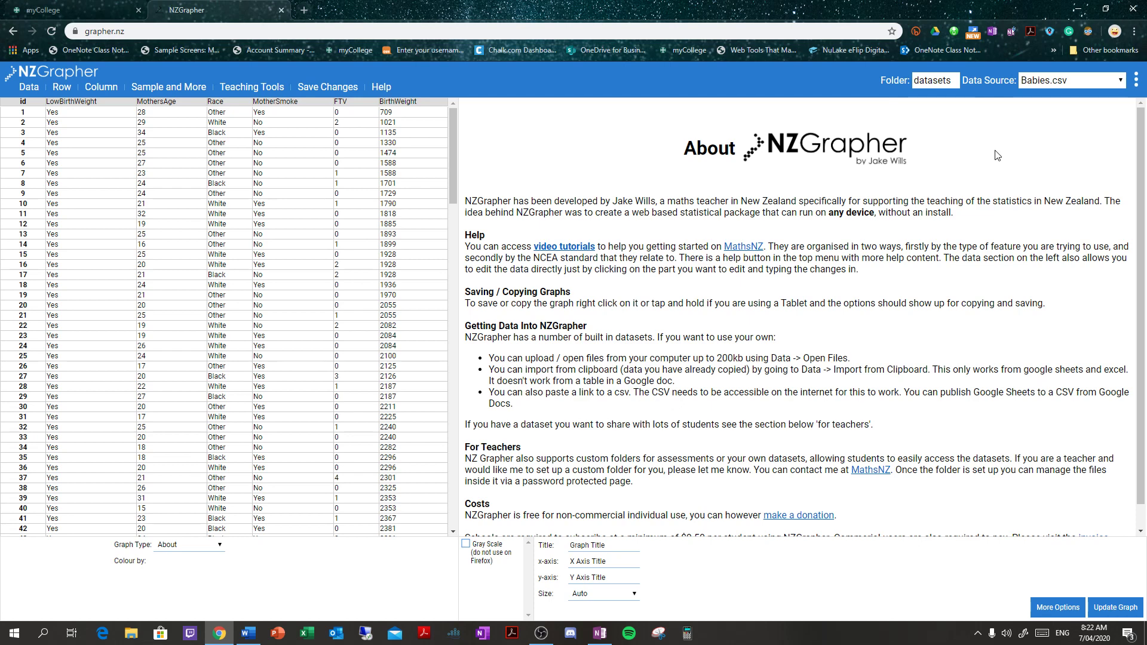
# Step: Load Kiwi.csv from the Data Source list in place of Babies.csv
pyautogui.click(1121, 82)
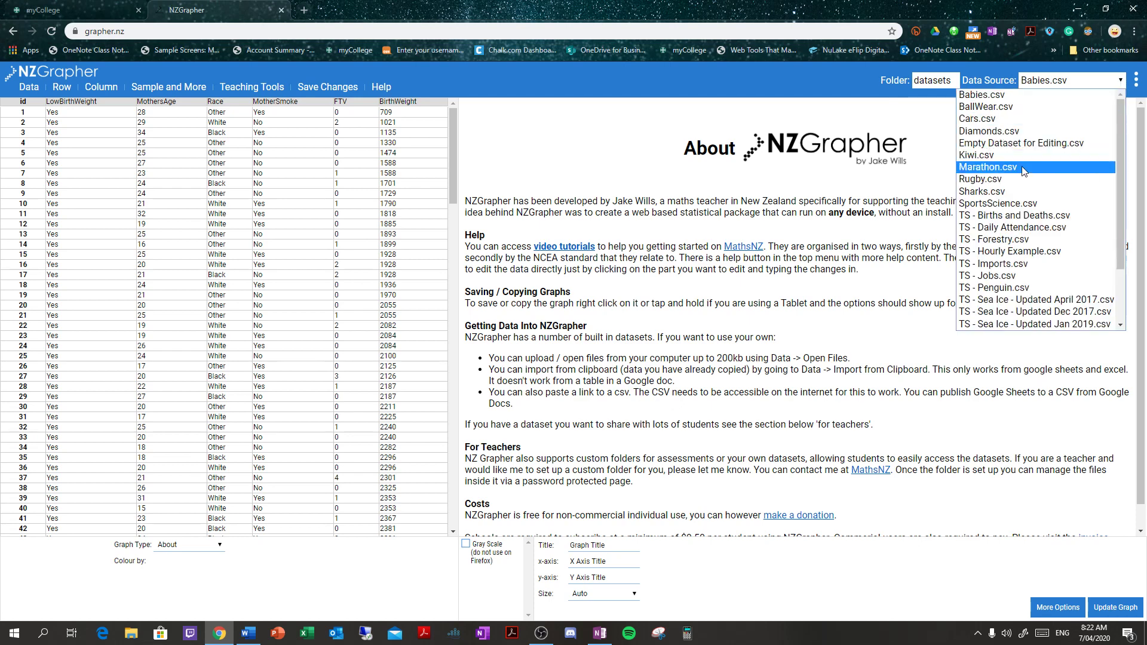
pyautogui.click(990, 154)
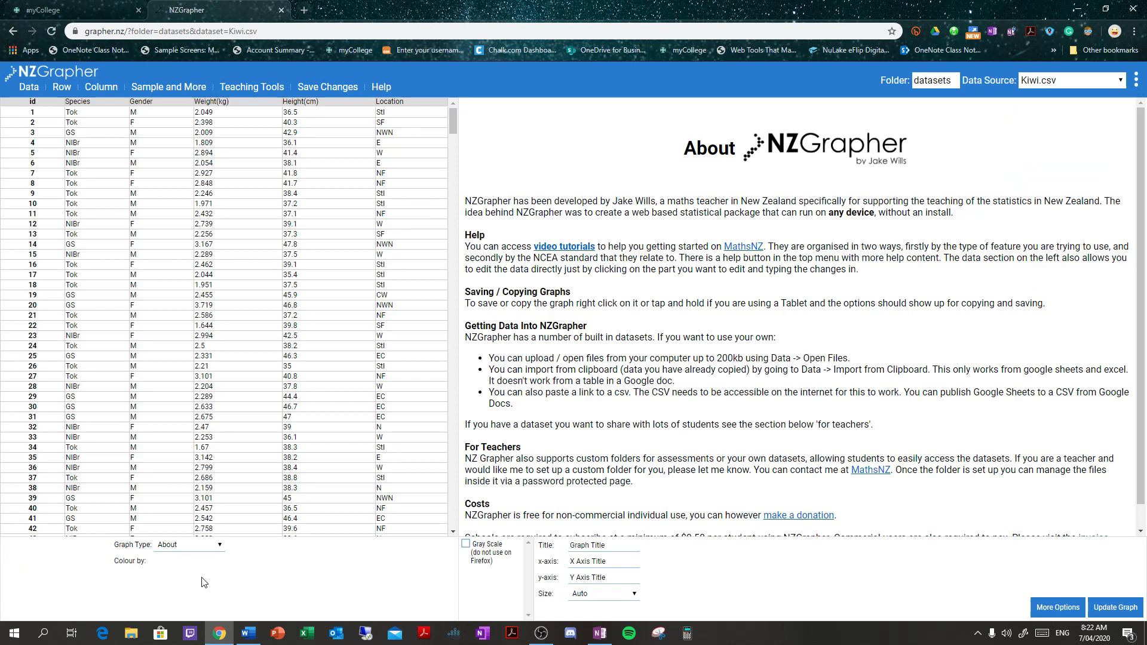
# Step: Set up a simple random sample of 200 rows from the kiwi data
pyautogui.click(170, 90)
pyautogui.click(160, 106)
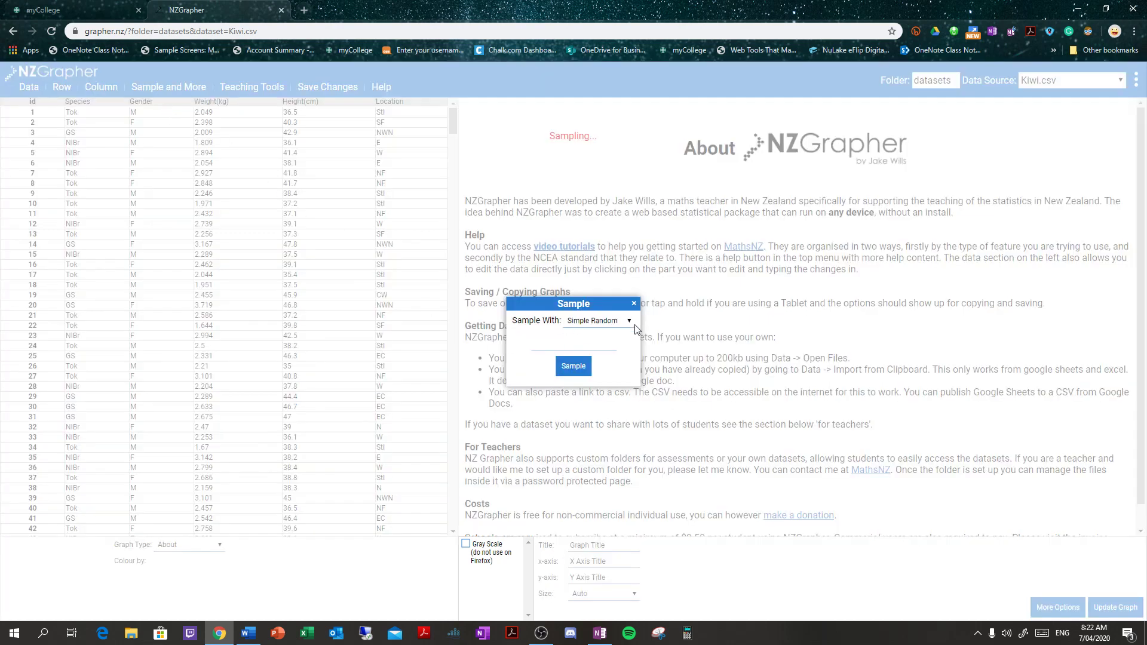
pyautogui.click(565, 339)
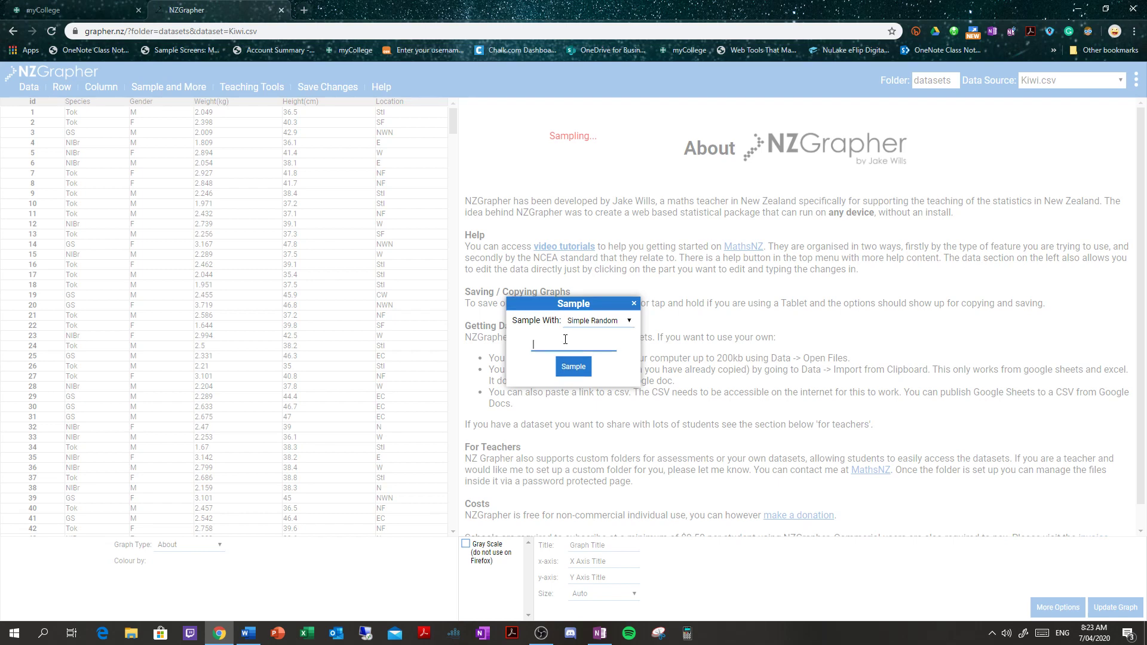
pyautogui.write('200')
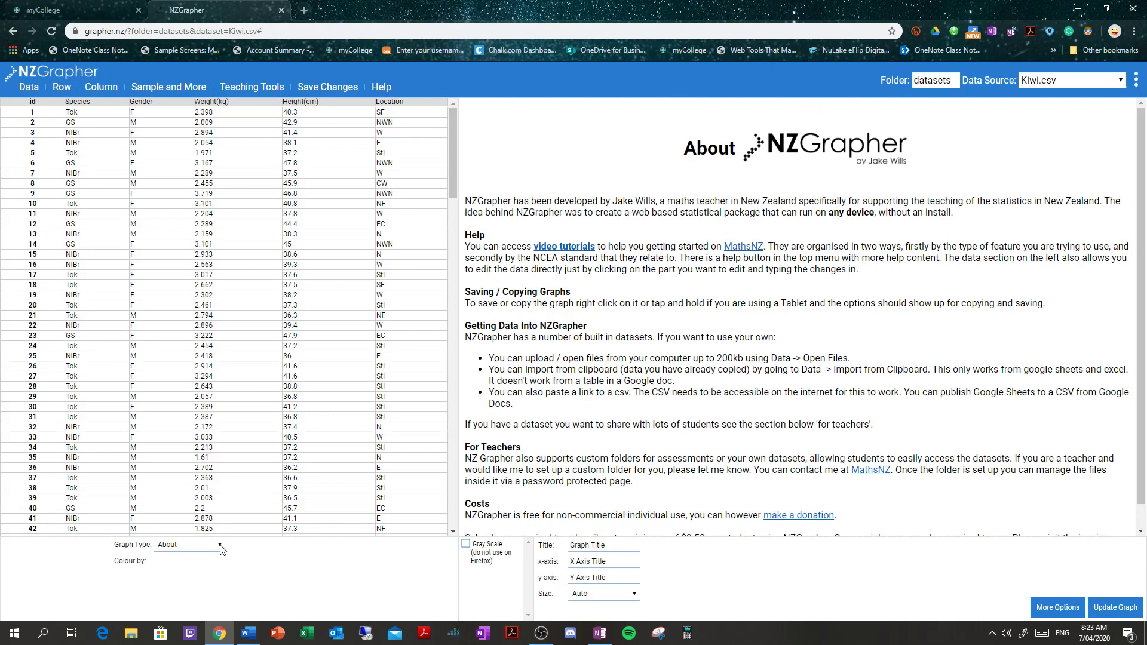
# Step: Plot Weight(kg) as a dot plot with box and whisker, grouped by Gender instead of Species
pyautogui.click(220, 545)
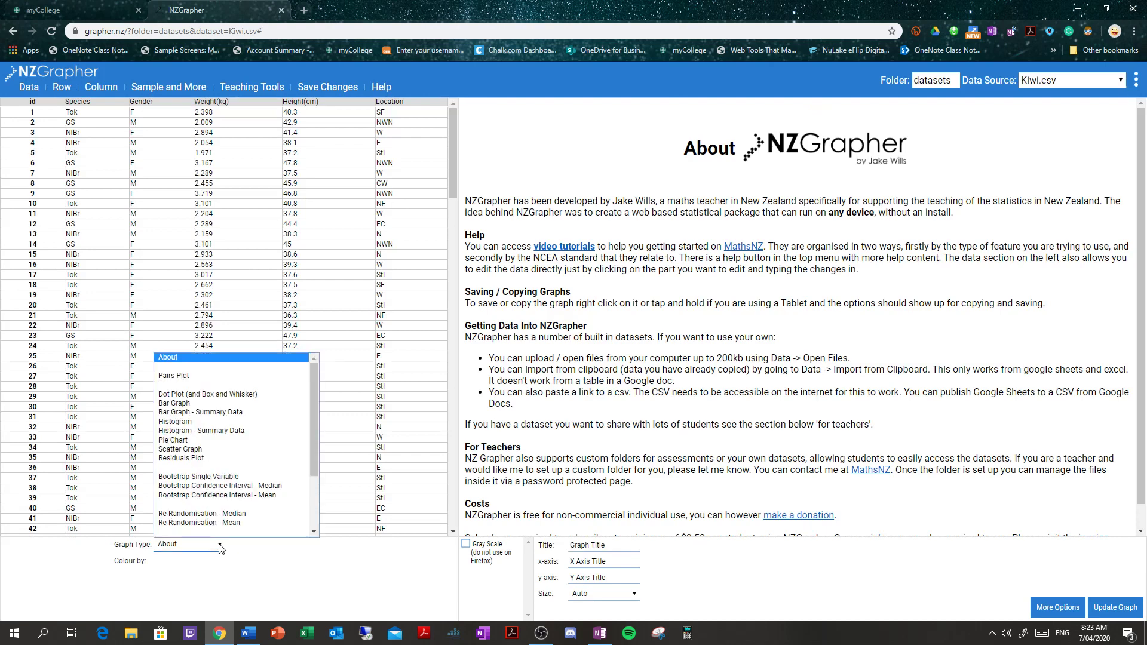
pyautogui.click(211, 395)
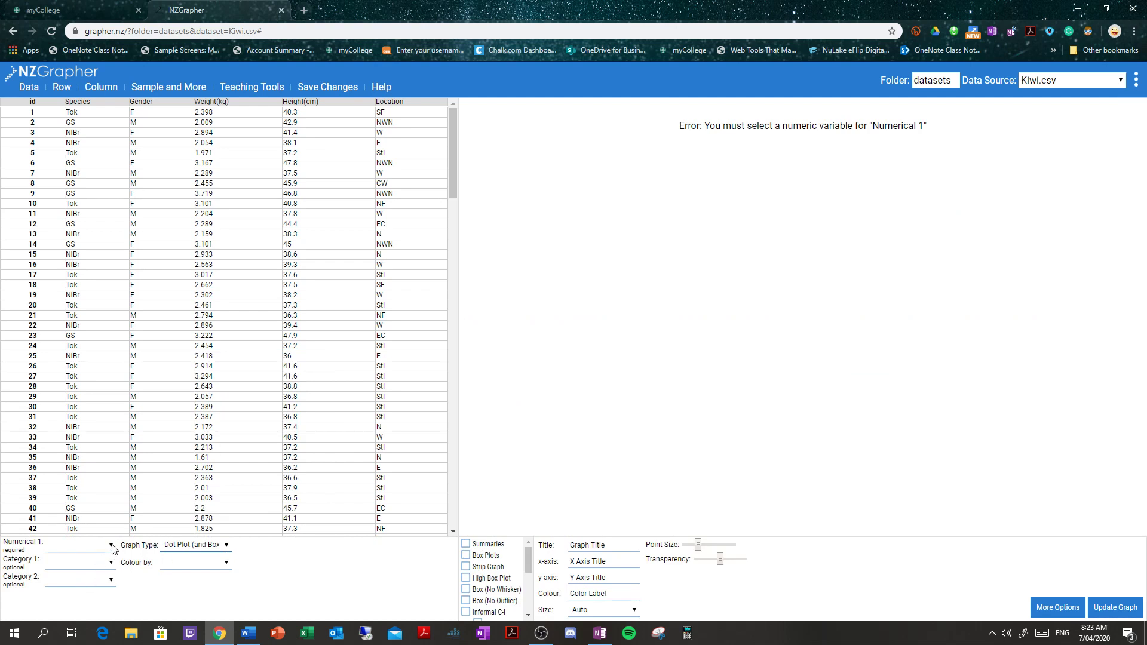
pyautogui.click(111, 547)
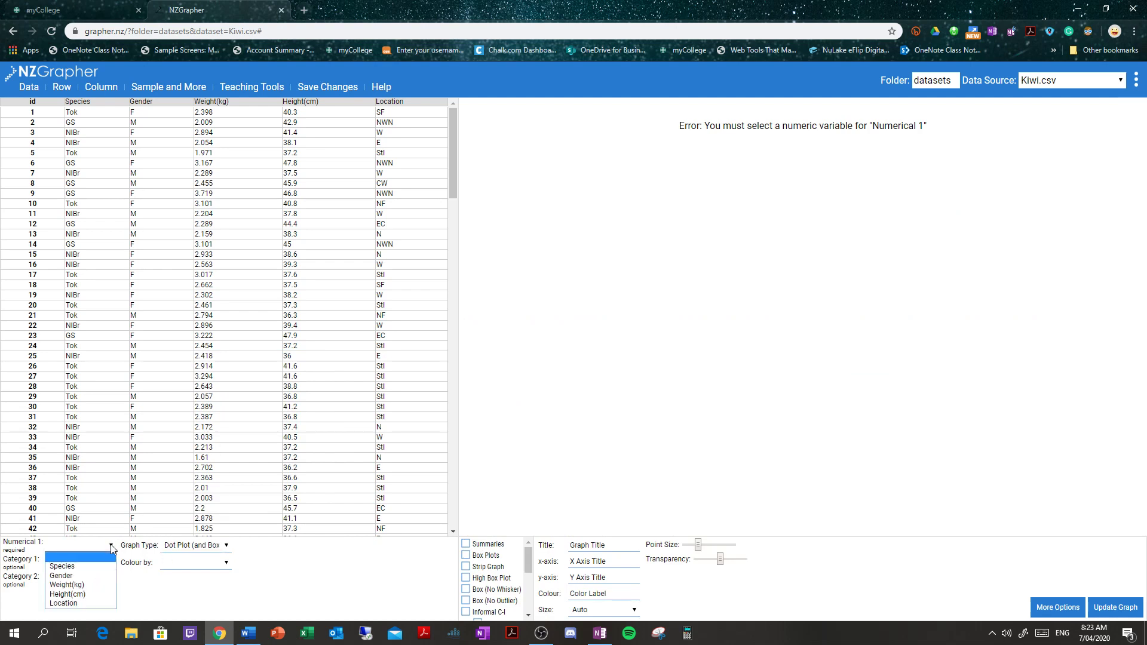
pyautogui.click(80, 584)
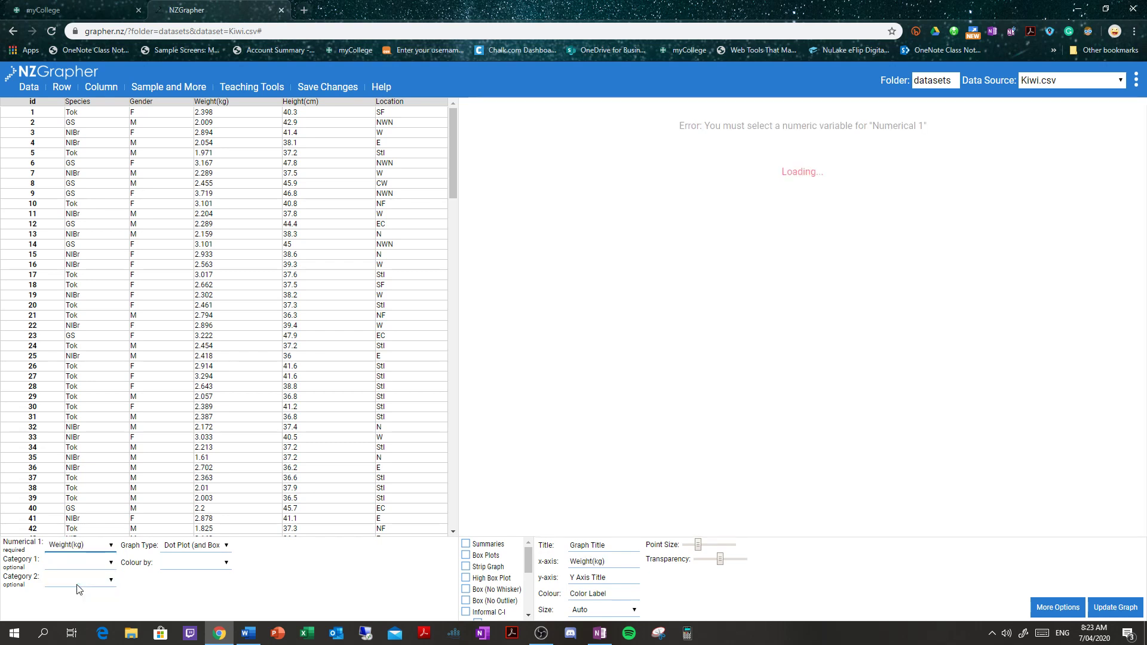
pyautogui.click(113, 564)
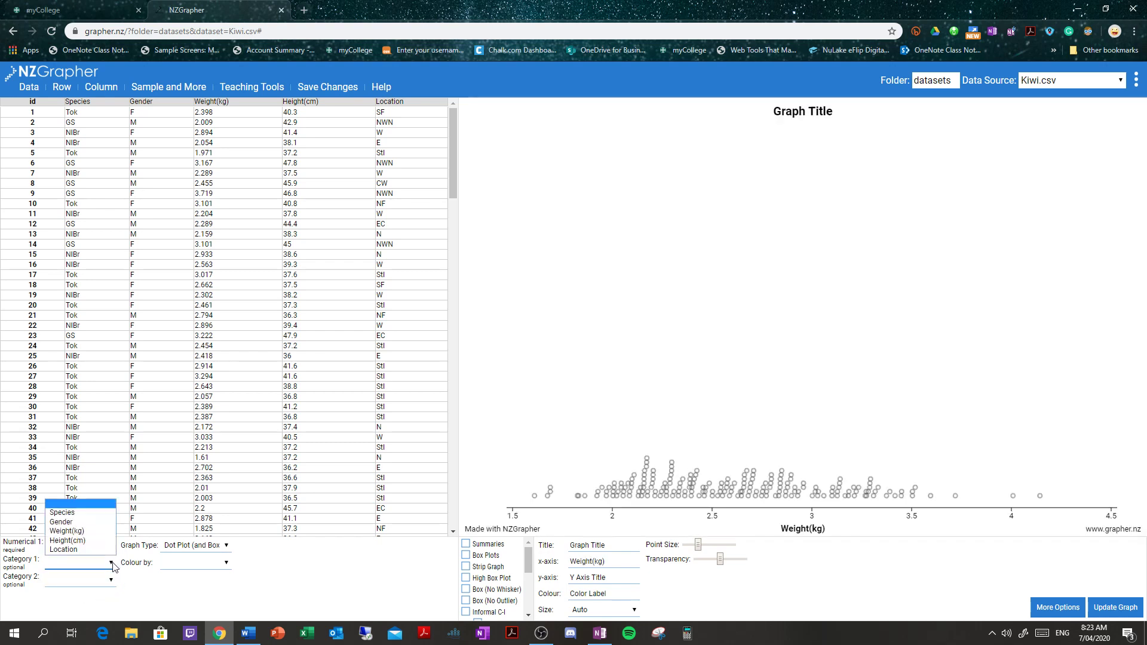
pyautogui.click(81, 513)
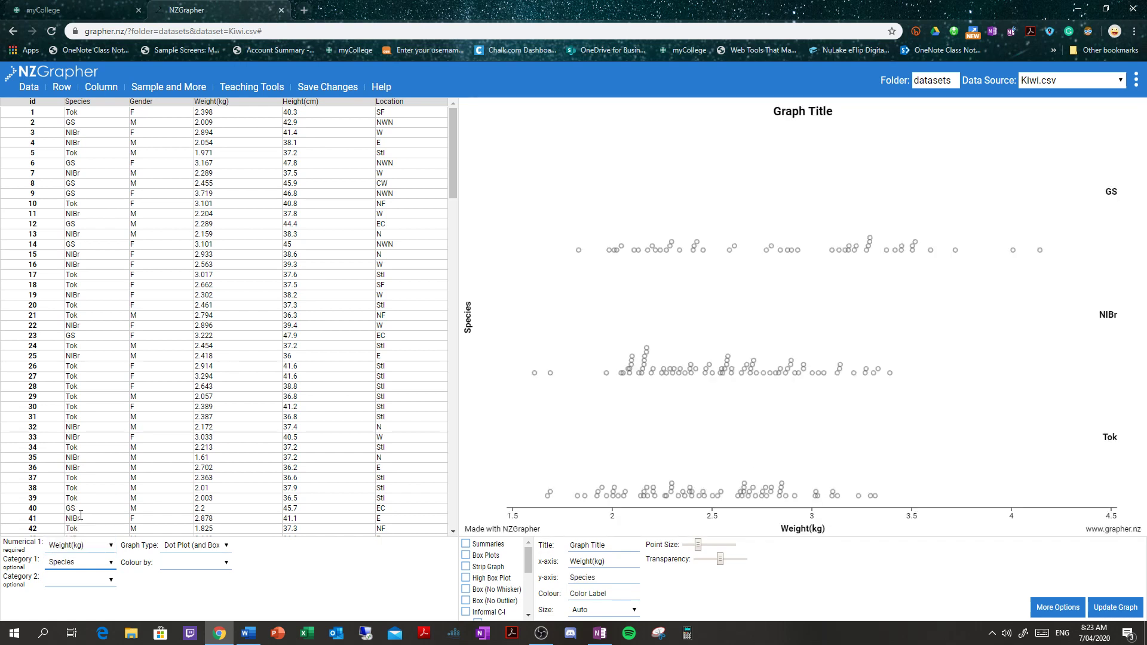
pyautogui.click(112, 563)
pyautogui.click(78, 522)
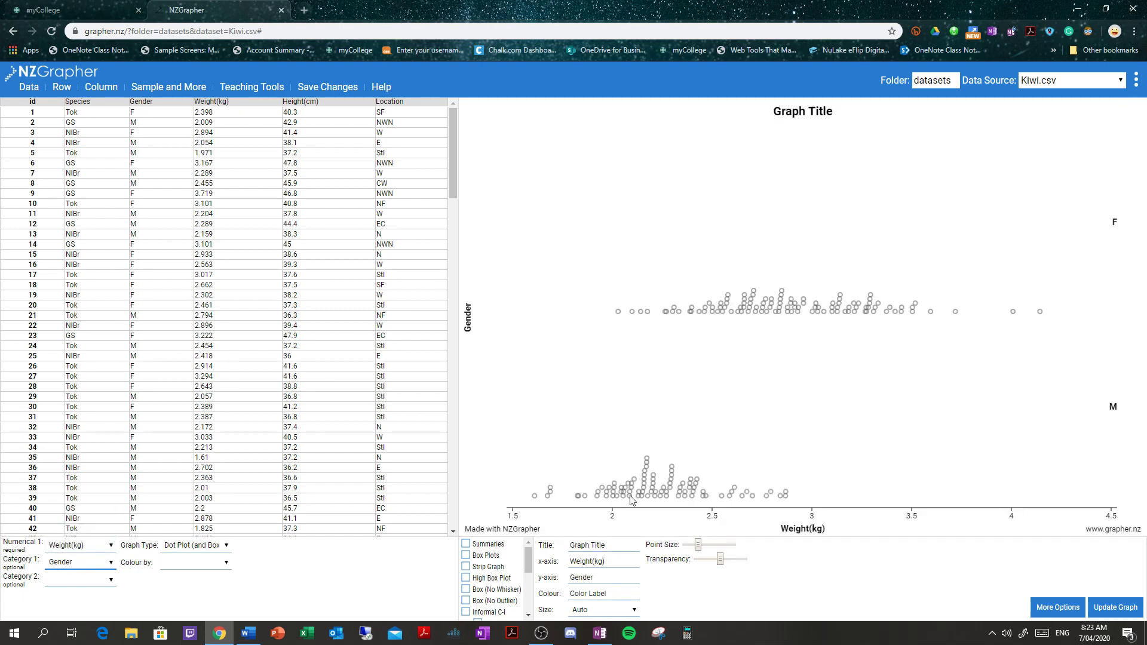
pyautogui.scroll(-6, 269, 519)
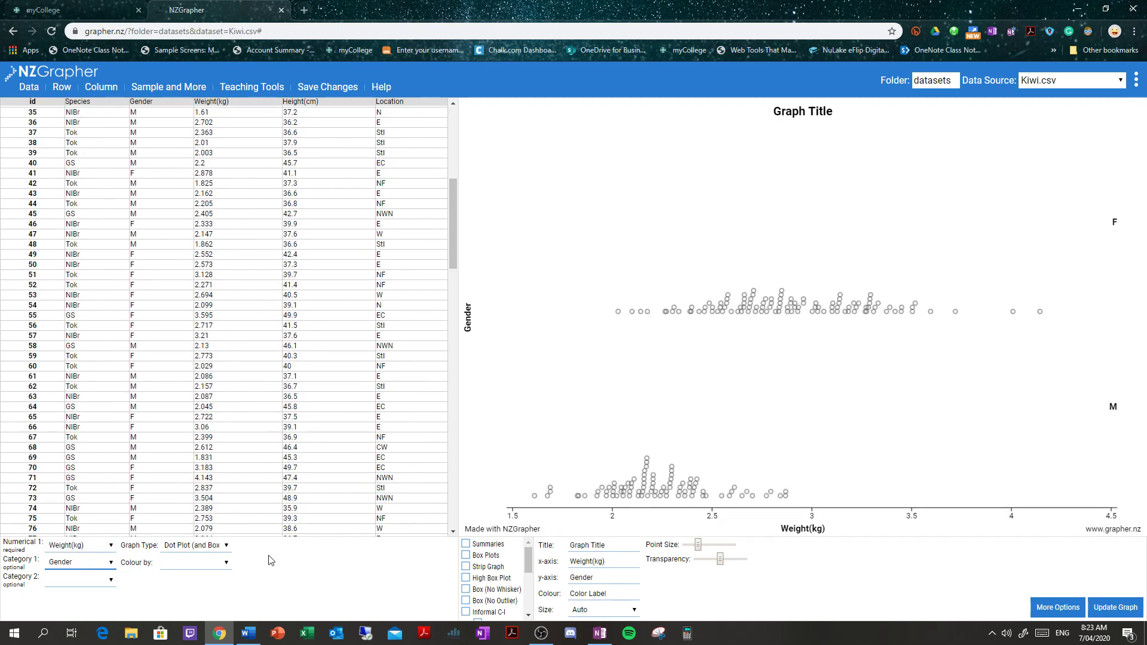
# Step: Colour the dots by Gender
pyautogui.click(227, 563)
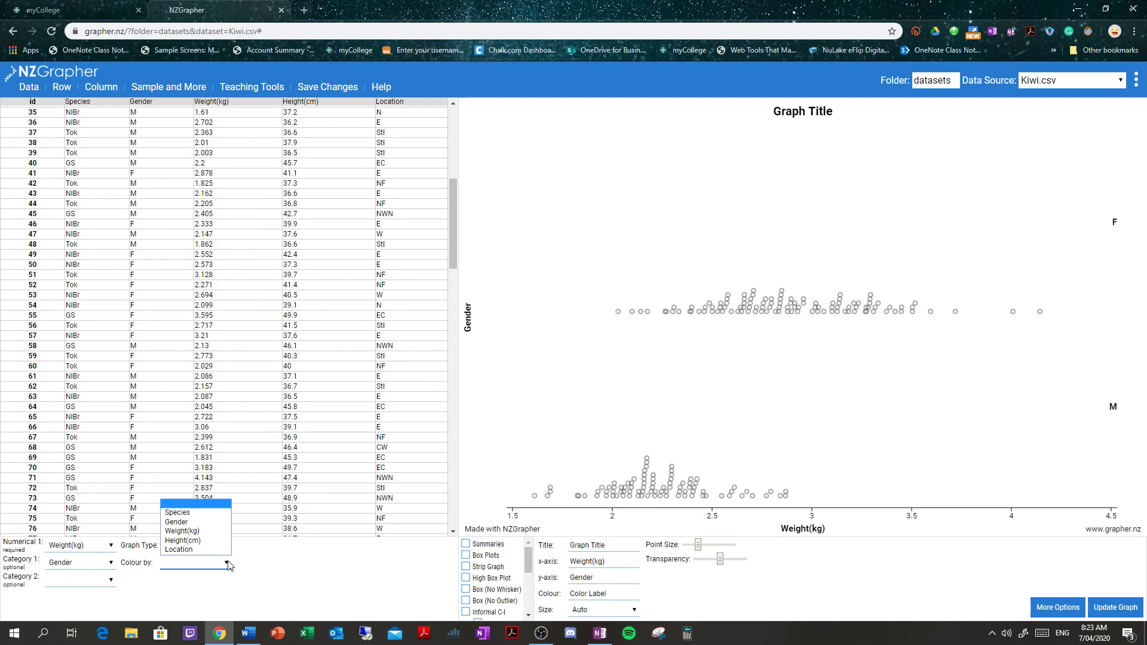
pyautogui.click(188, 523)
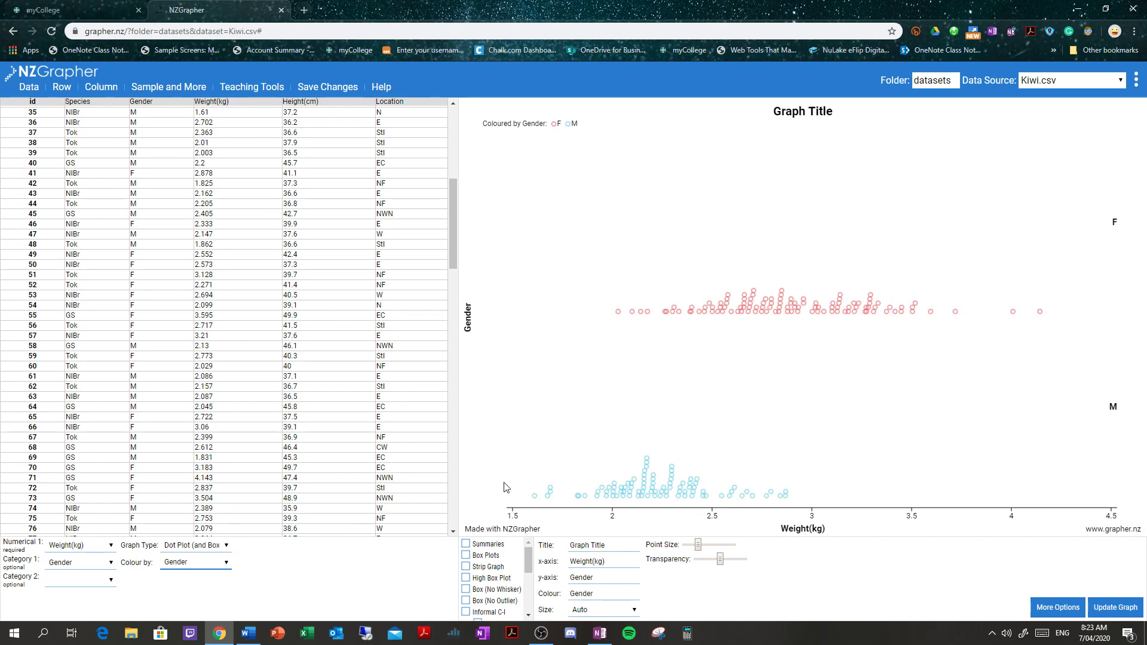
pyautogui.scroll(-8, 224, 317)
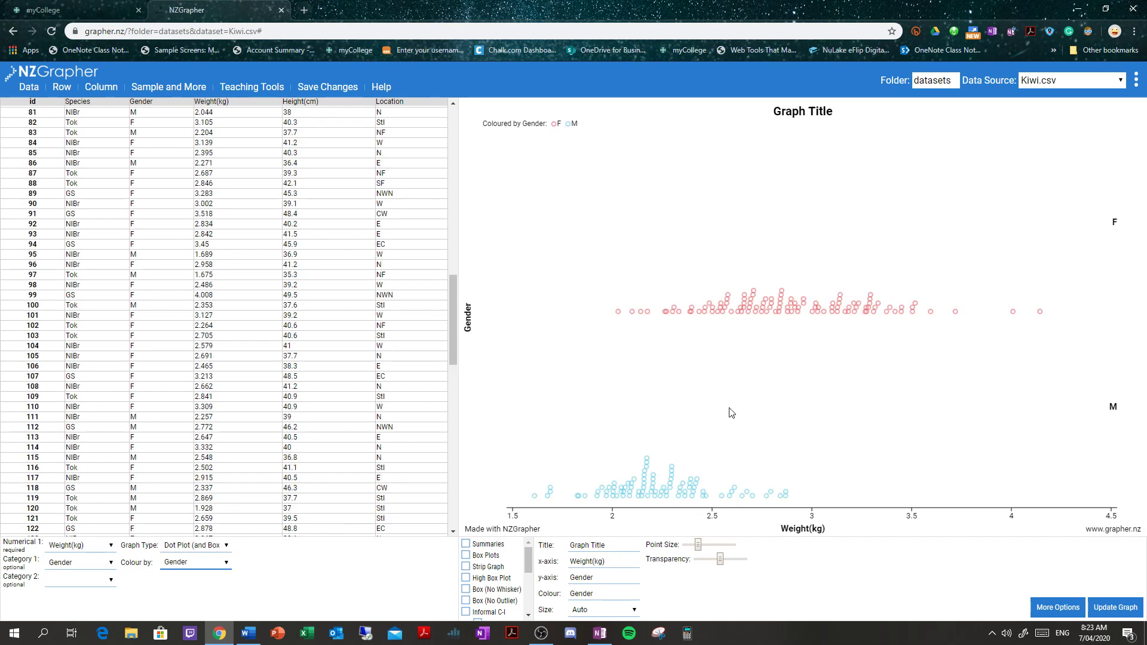
# Step: Add summary statistics and high box plots above each gender's dots
pyautogui.click(465, 544)
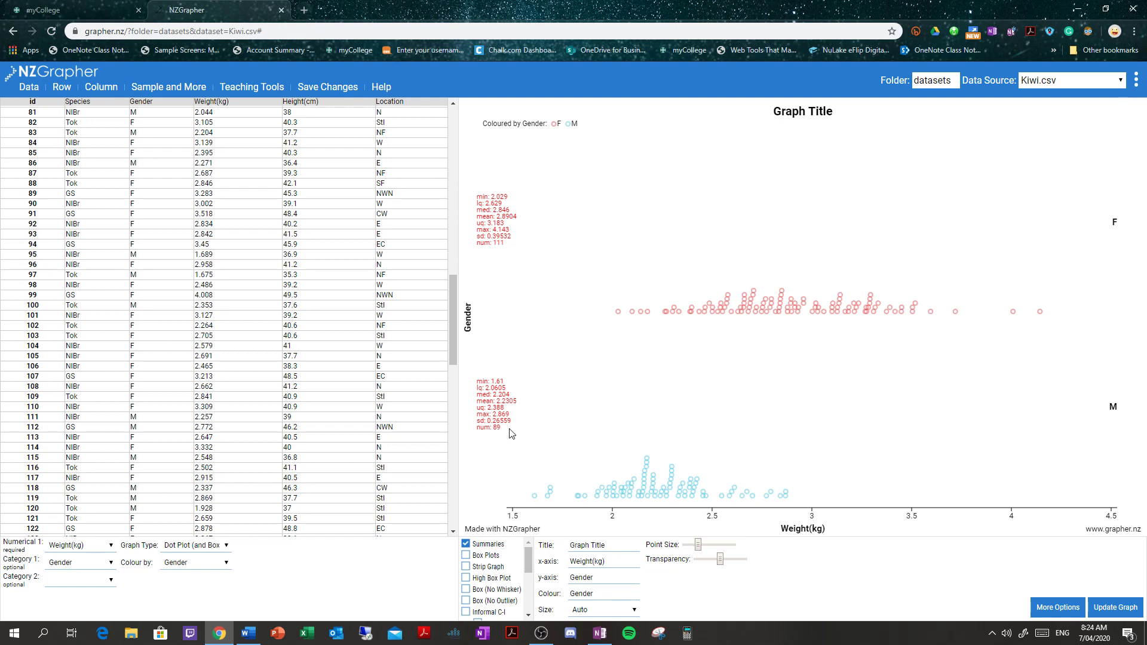
pyautogui.click(467, 556)
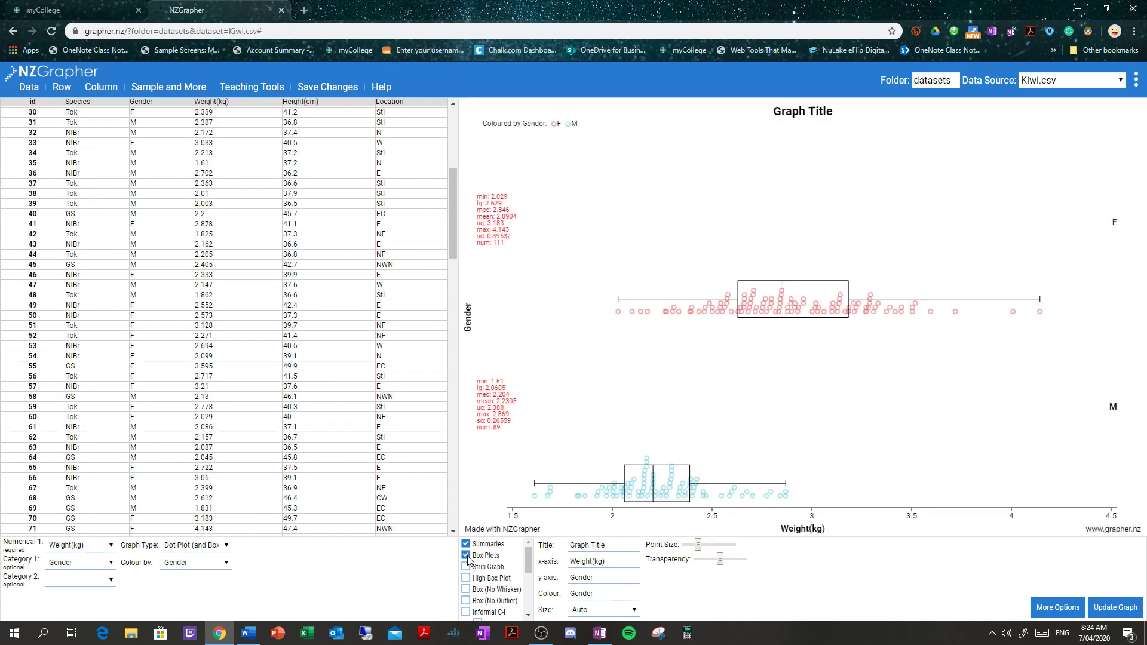
pyautogui.click(466, 555)
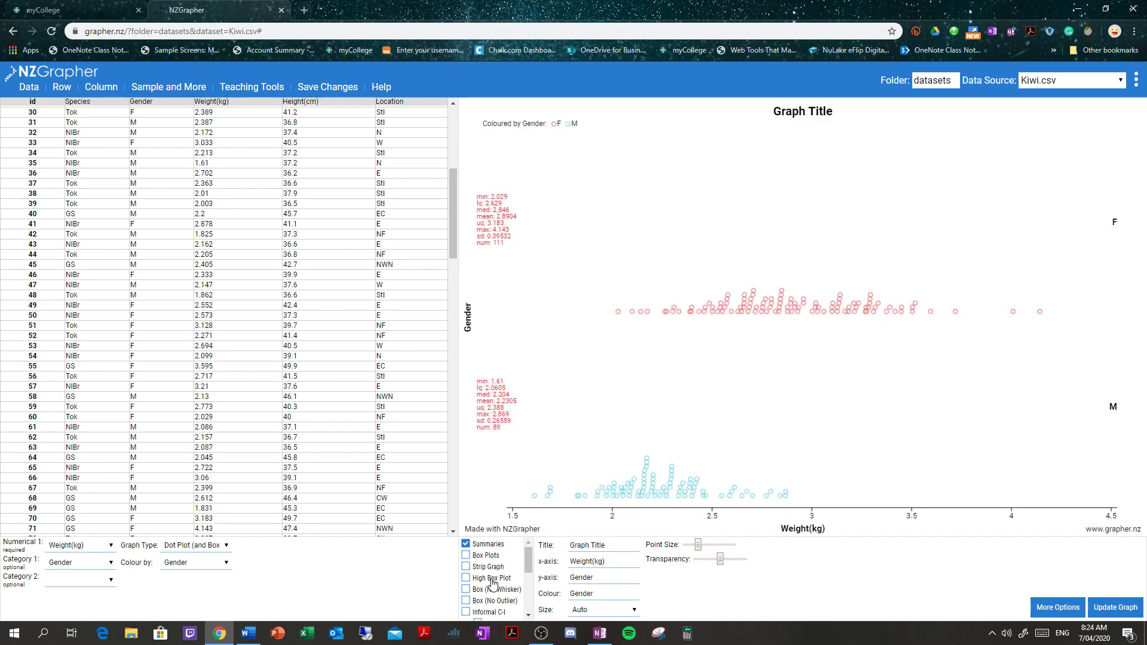
pyautogui.click(466, 578)
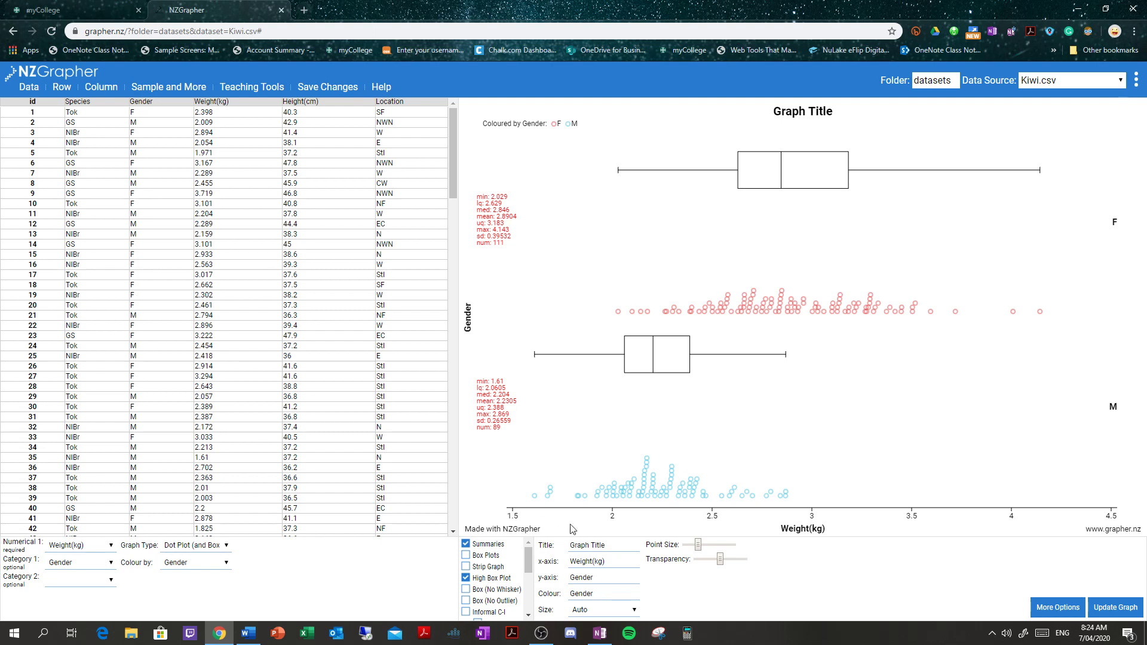
# Step: Replace the graph title with 'kiwi weight by gender' and update the graph
pyautogui.click(630, 545)
pyautogui.moveTo(609, 546); pyautogui.dragTo(569, 546)
pyautogui.write('kiwi weight by gender')
pyautogui.click(1126, 609)
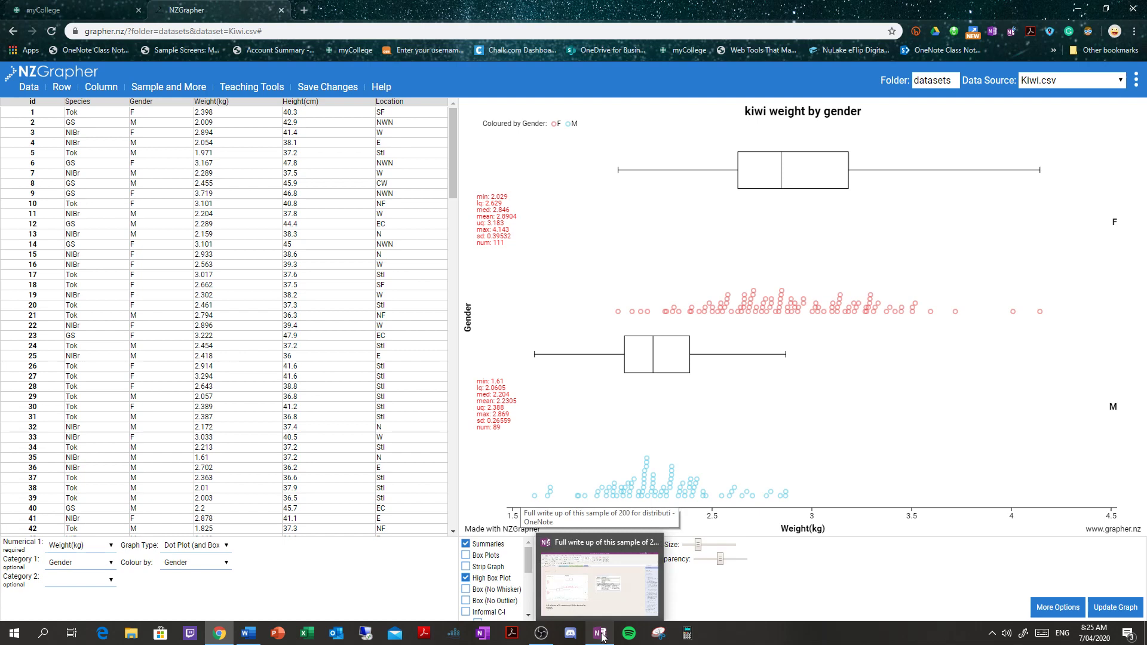
# Step: Drag the OneNote Kiwi weights graph's corner to enlarge it, then return to Chrome
pyautogui.click(602, 638)
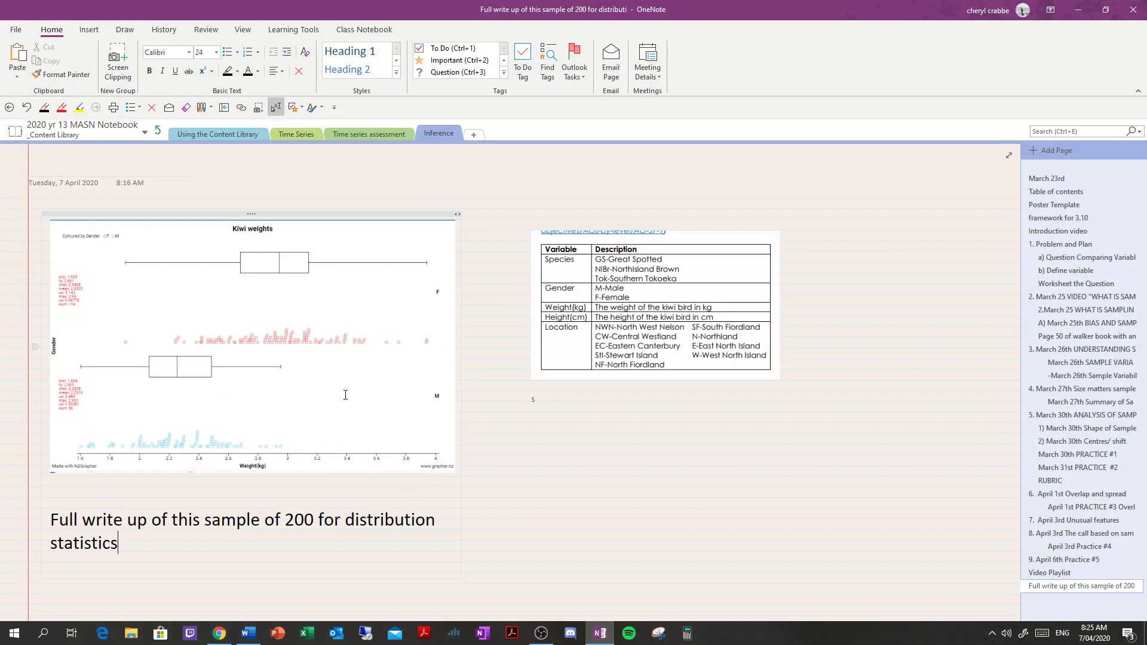
pyautogui.click(446, 469)
pyautogui.moveTo(456, 473); pyautogui.dragTo(491, 496)
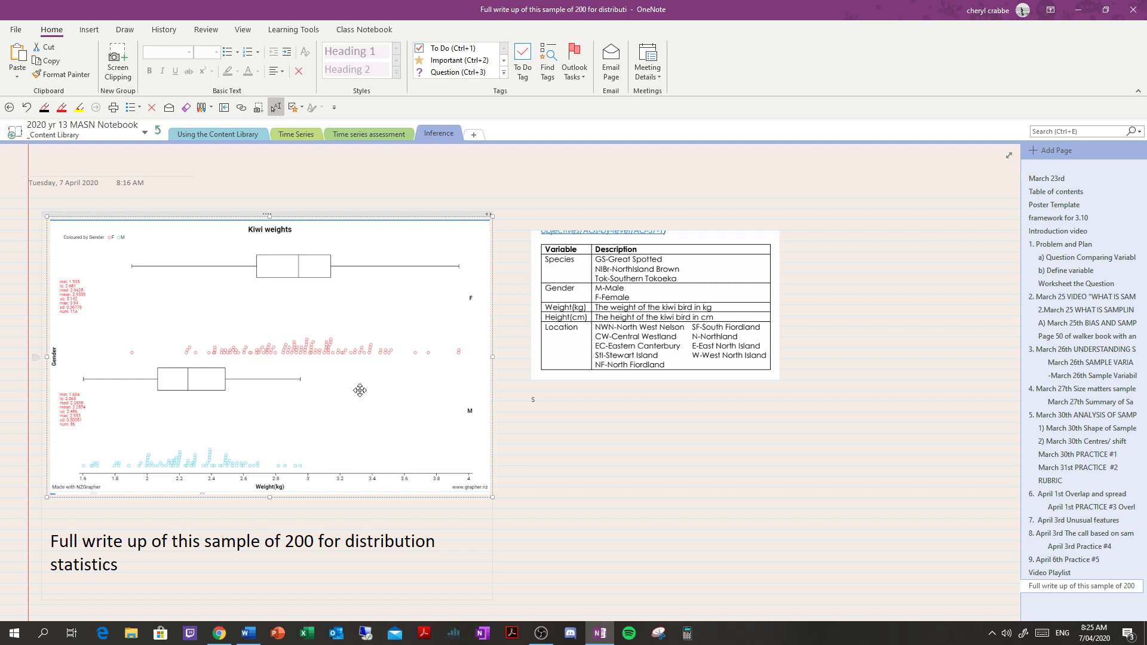
pyautogui.click(221, 636)
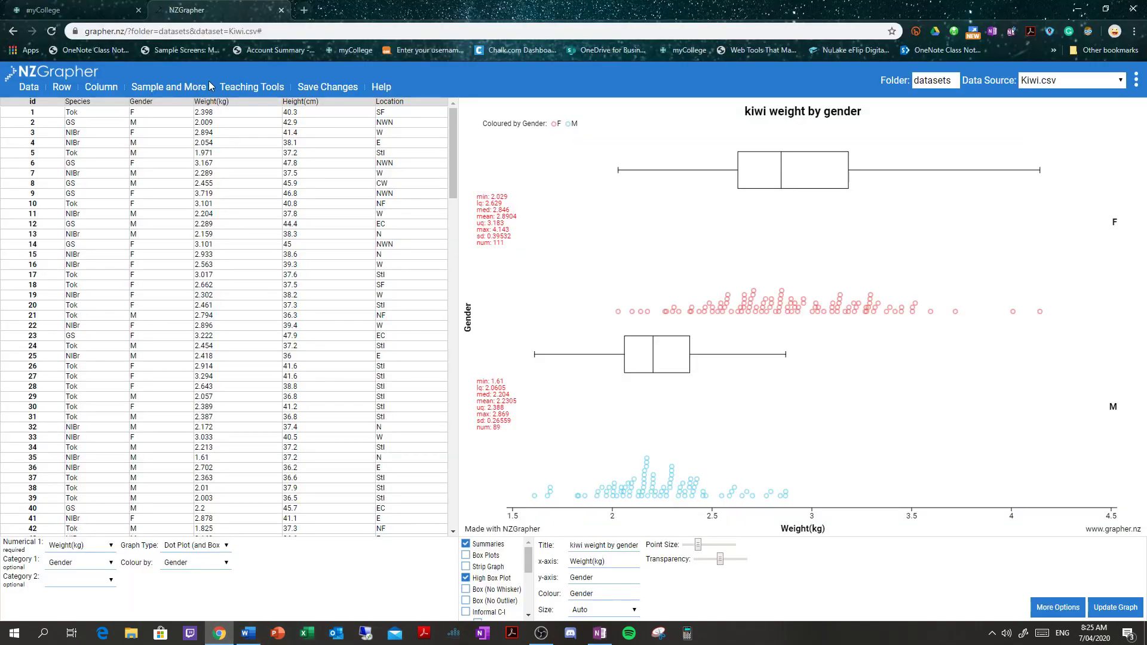
# Step: Draw a fresh 200-kiwi random sample and redraw the plot (111 female, 89 male)
pyautogui.click(190, 89)
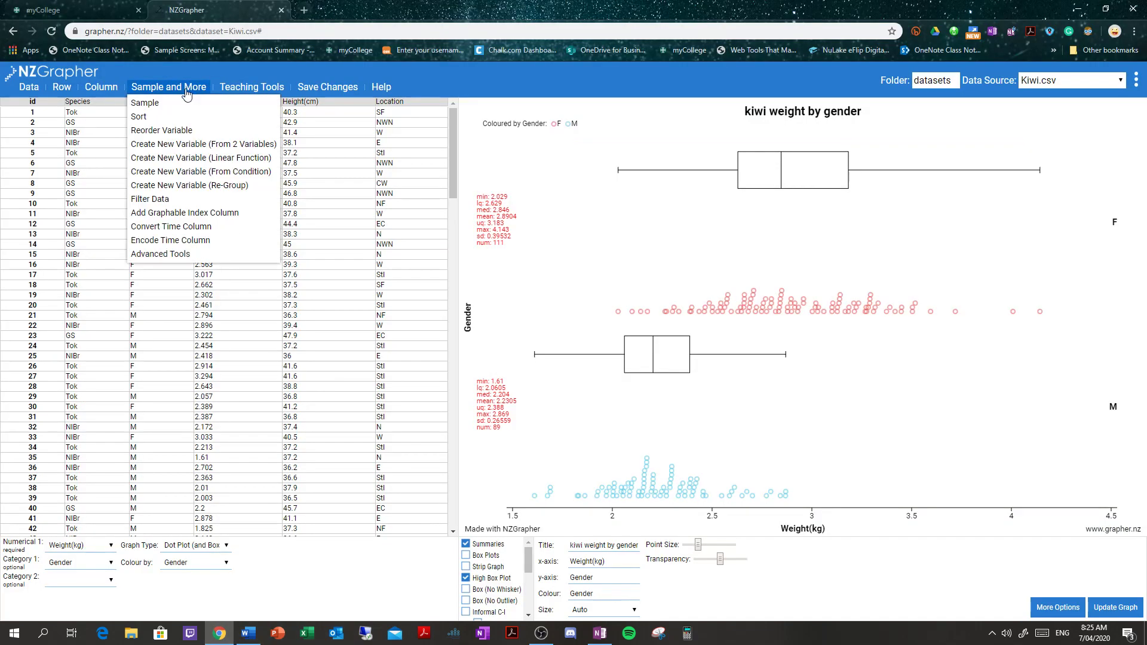
pyautogui.click(146, 104)
pyautogui.click(566, 344)
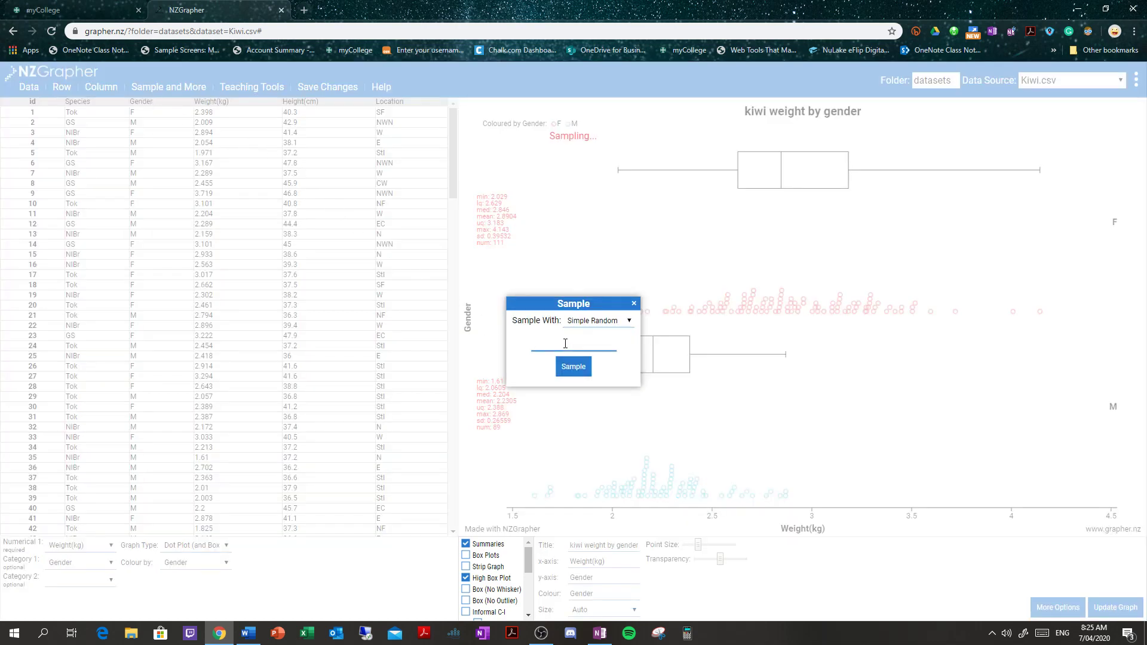
pyautogui.write('200')
pyautogui.click(574, 366)
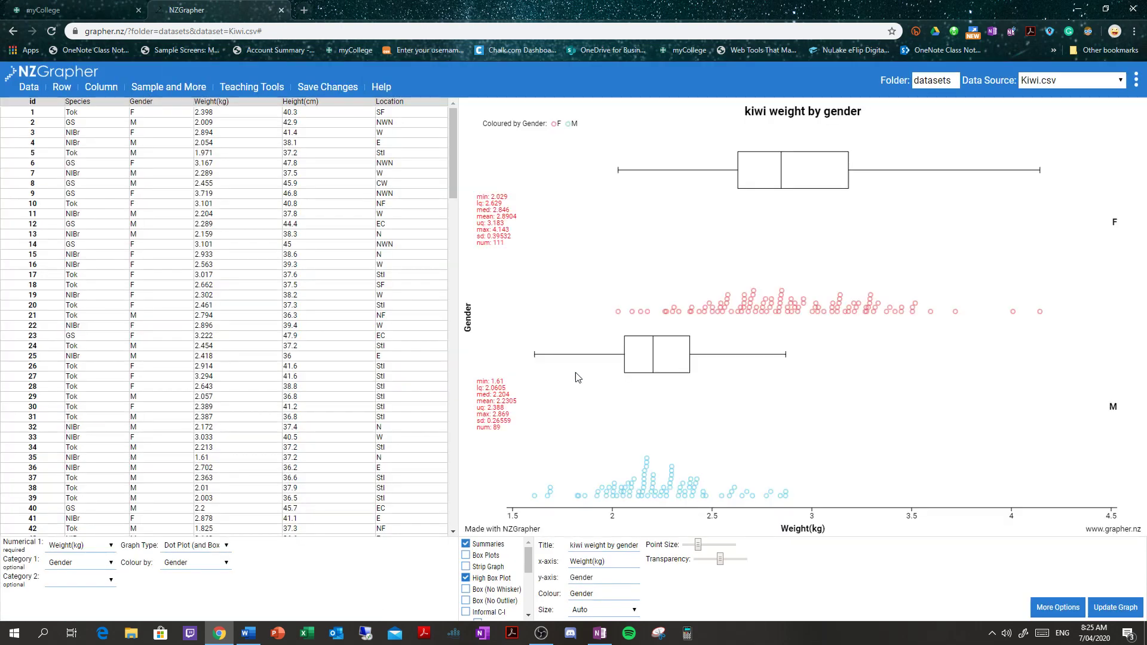
pyautogui.click(1112, 610)
pyautogui.click(601, 634)
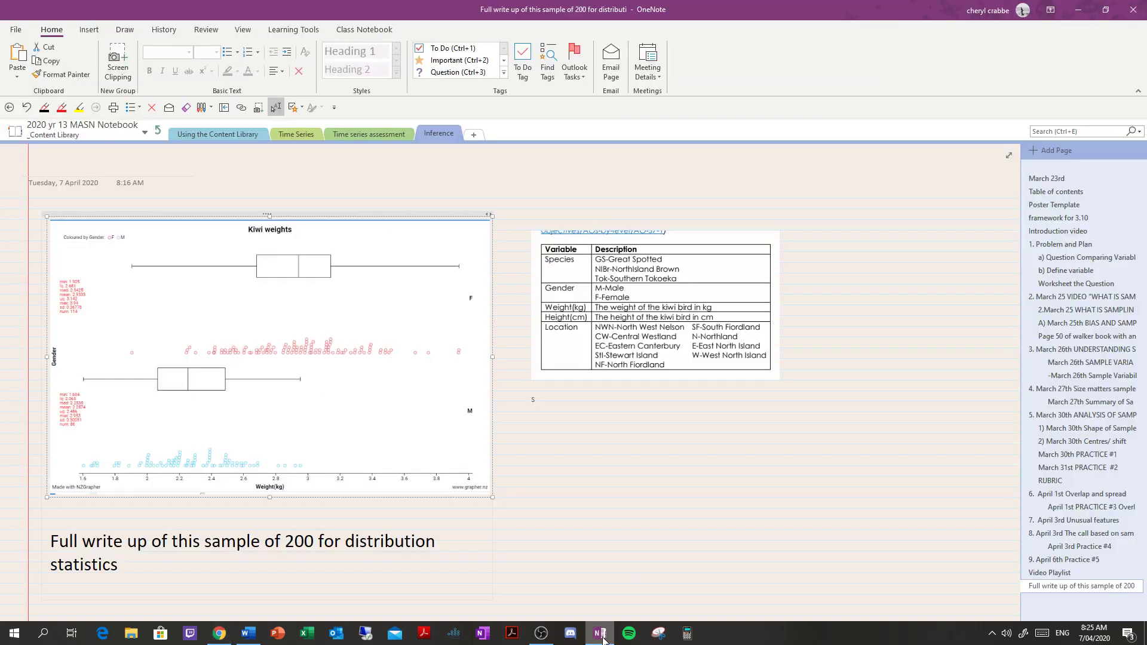
pyautogui.click(602, 637)
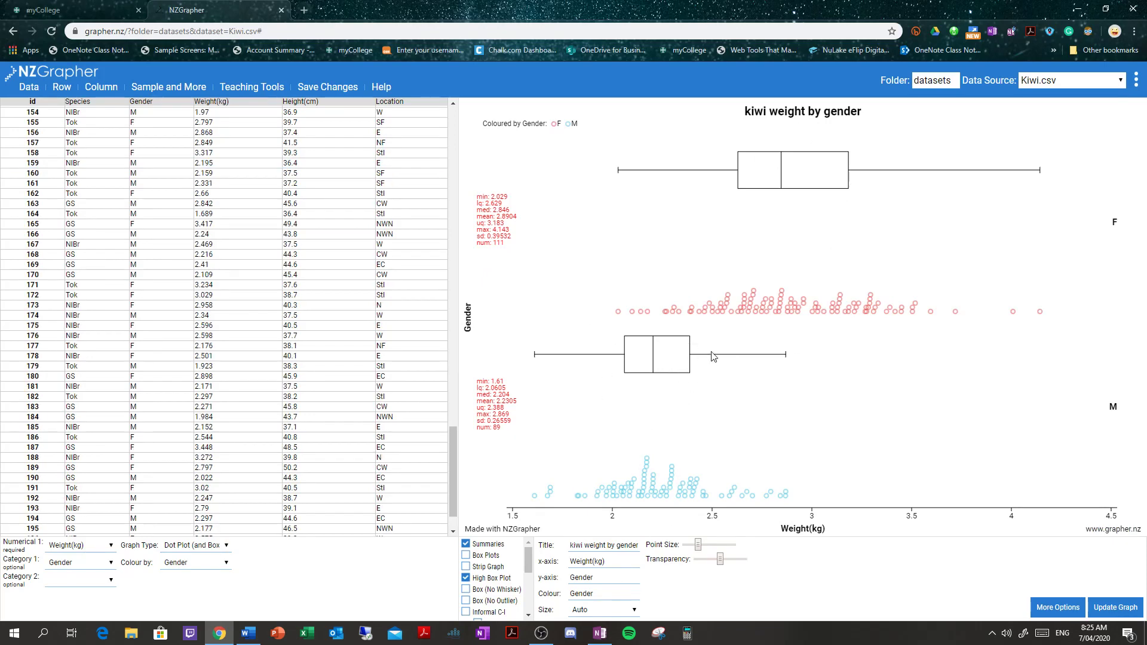
pyautogui.moveTo(601, 635)
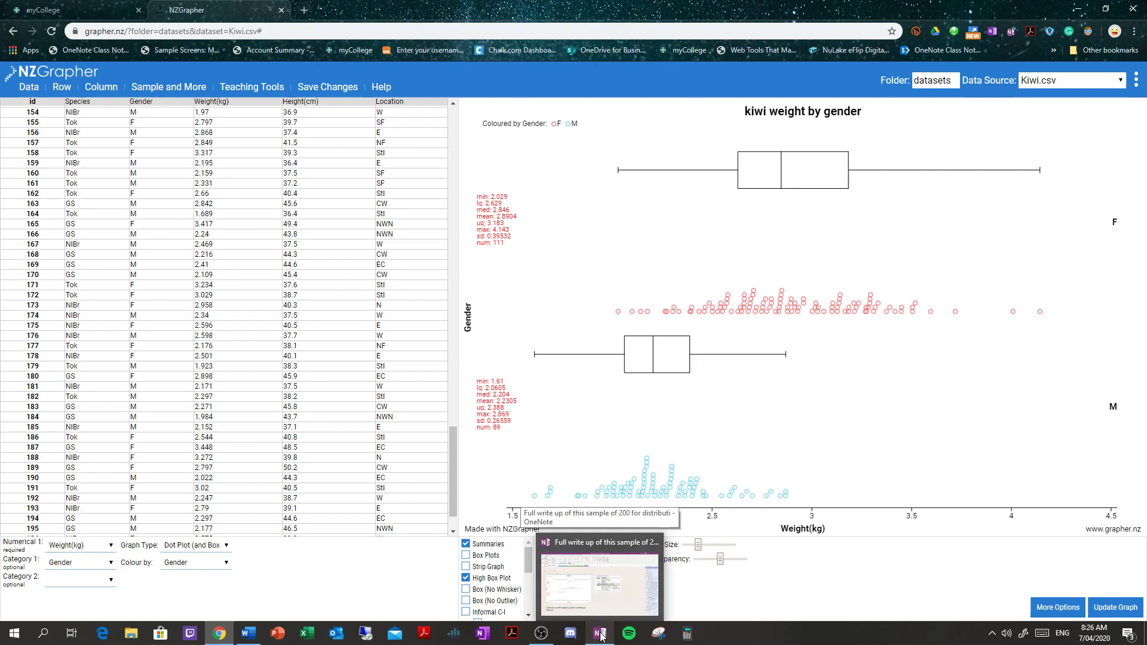
pyautogui.click(601, 636)
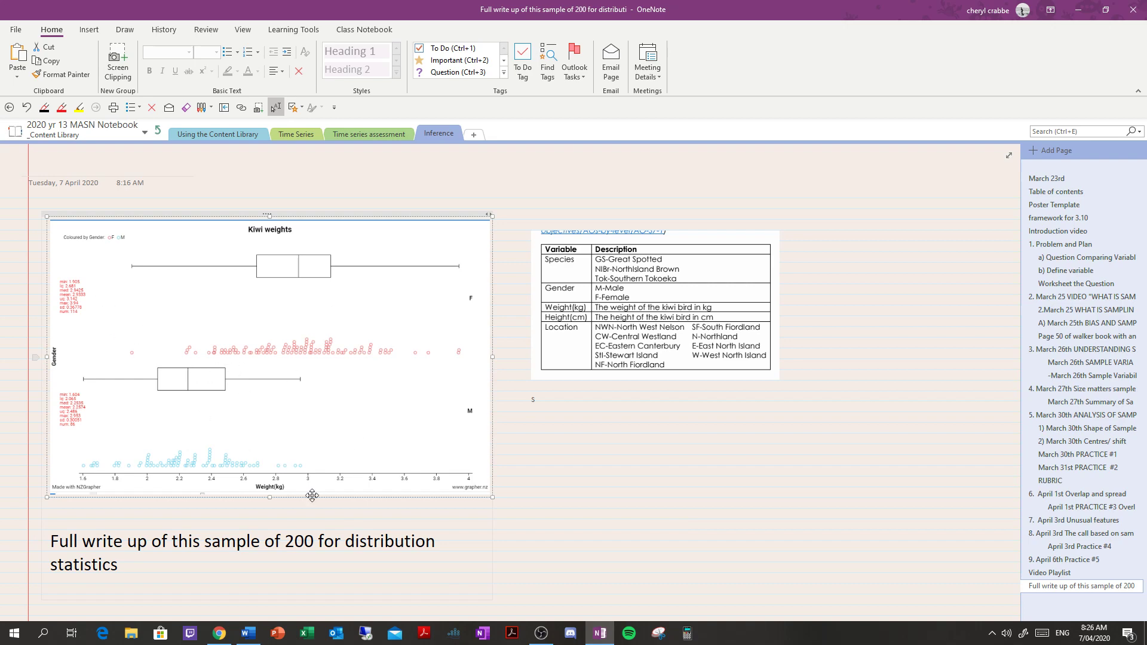
pyautogui.click(219, 633)
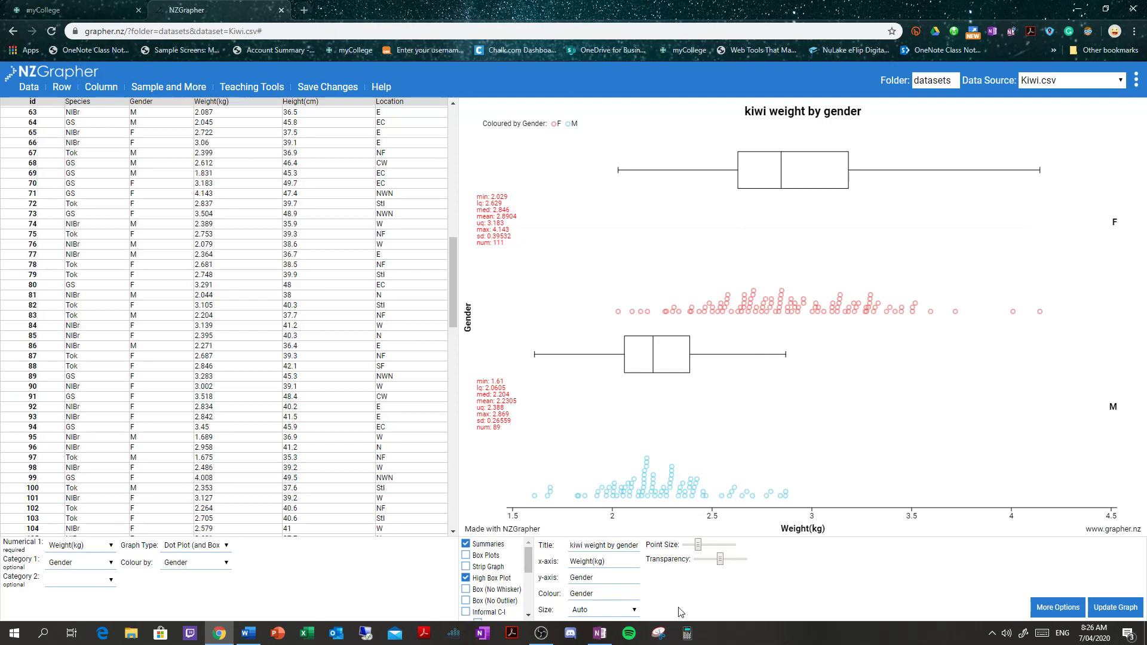
# Step: Delete the stray 's' below the kiwi variable table on the OneNote write-up page
pyautogui.click(600, 633)
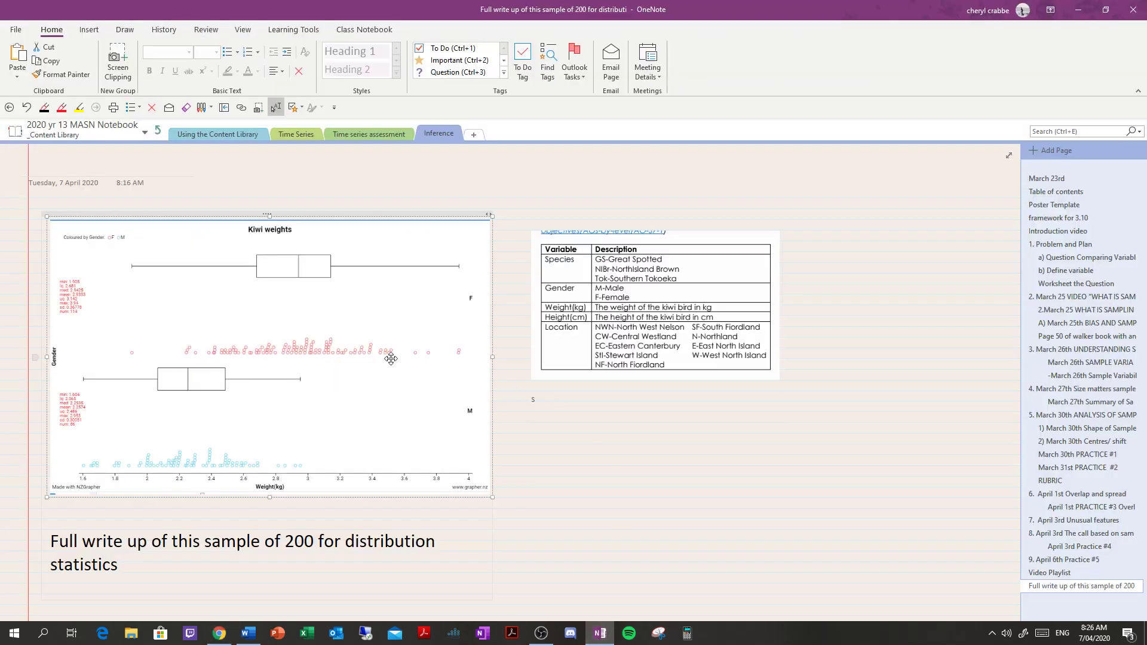
pyautogui.click(605, 441)
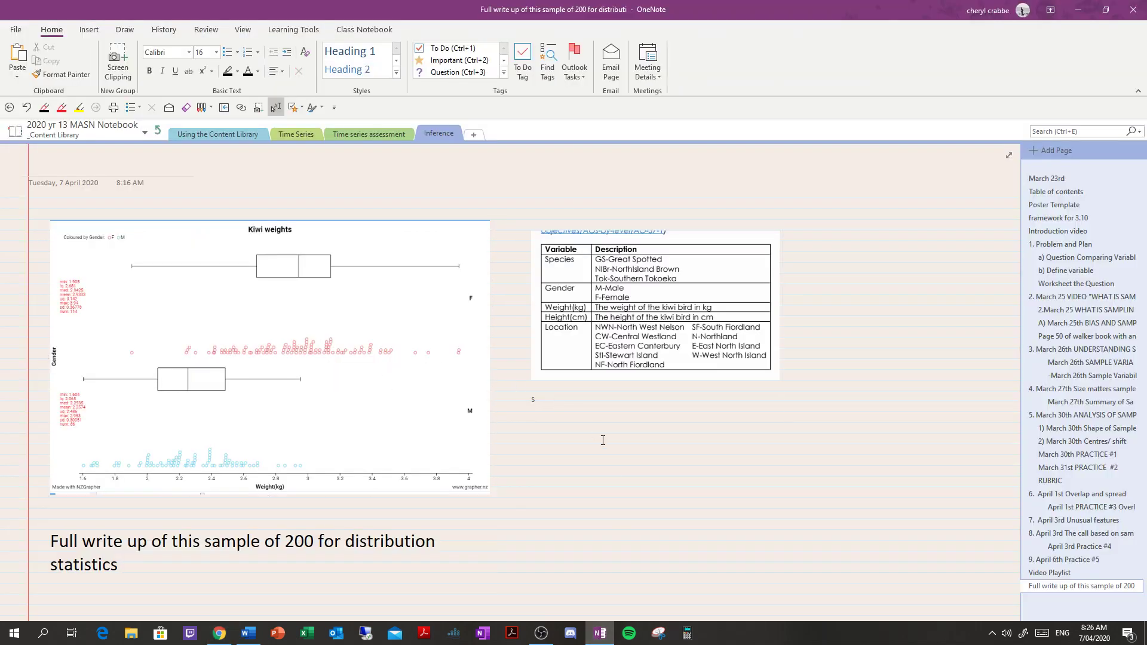
pyautogui.click(350, 373)
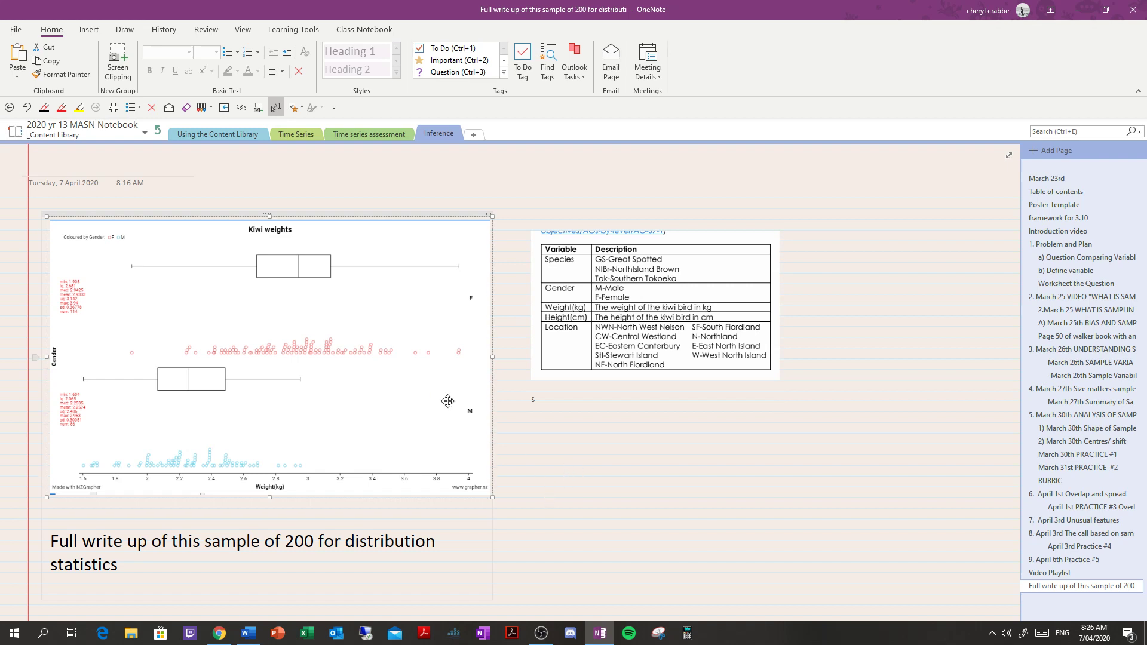
pyautogui.click(587, 444)
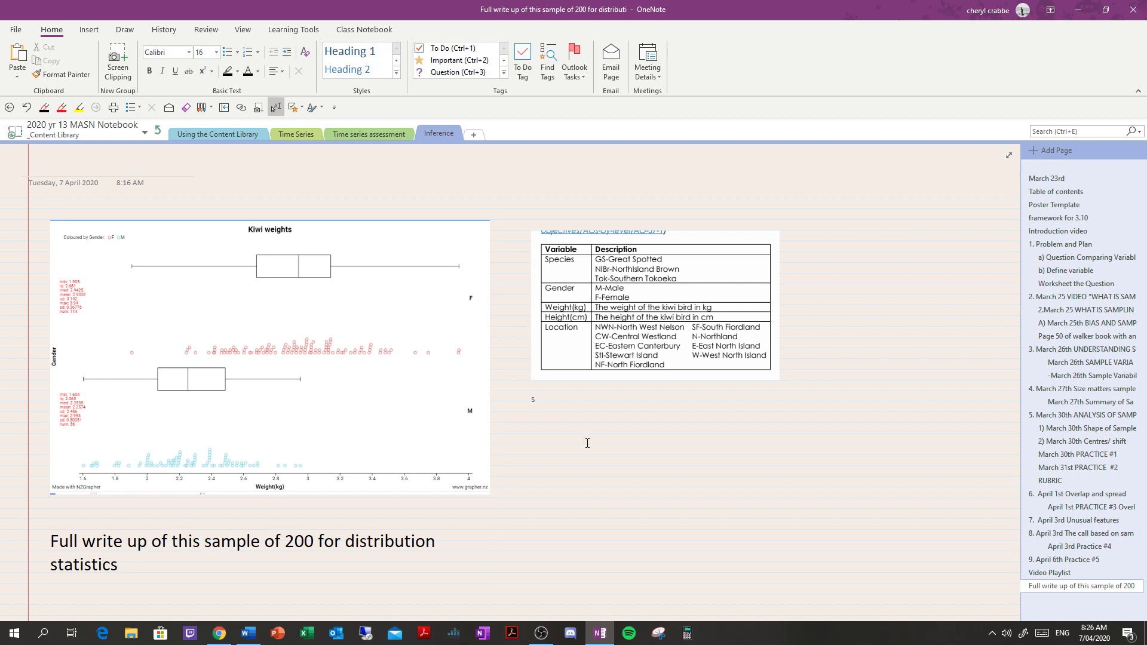
pyautogui.doubleClick(533, 399)
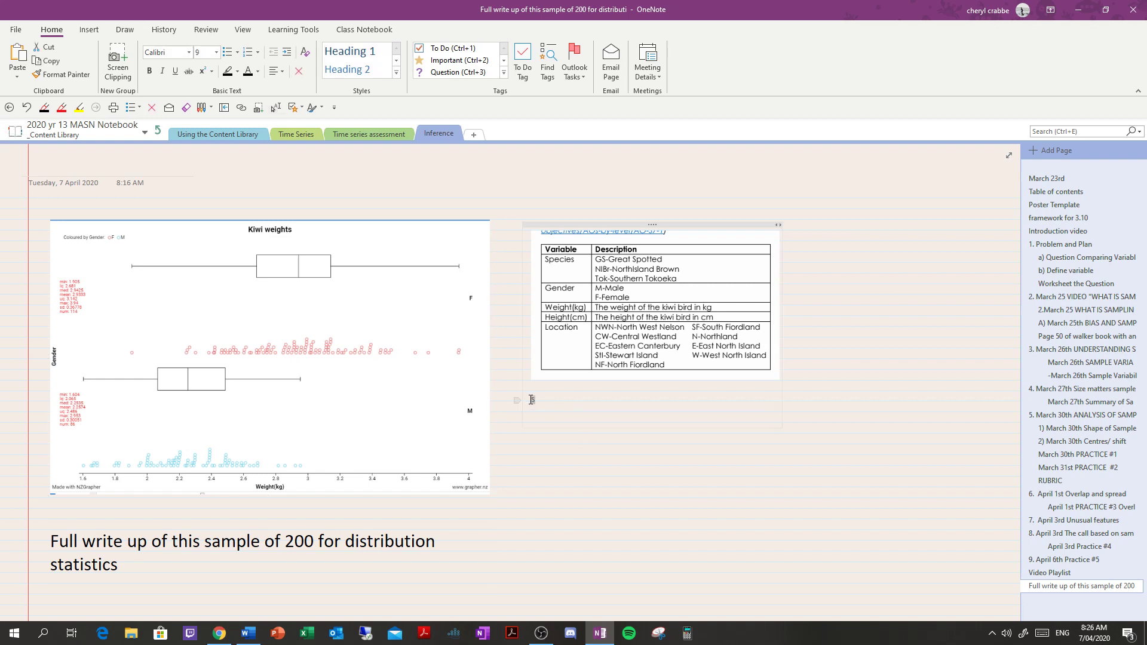
pyautogui.press('Delete')
# Step: Open '9. April 6th Practice #5' and scroll through its male vs female SBP write-up
pyautogui.click(1060, 562)
pyautogui.scroll(-10, 826, 550)
pyautogui.scroll(15, 826, 551)
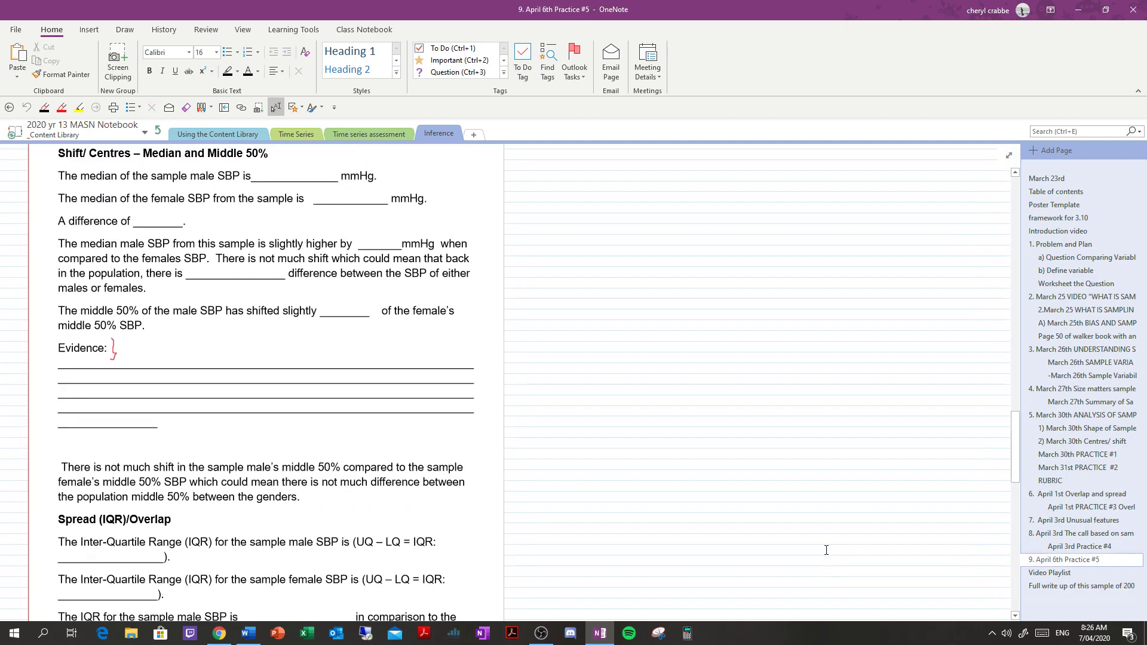
pyautogui.scroll(6, 826, 550)
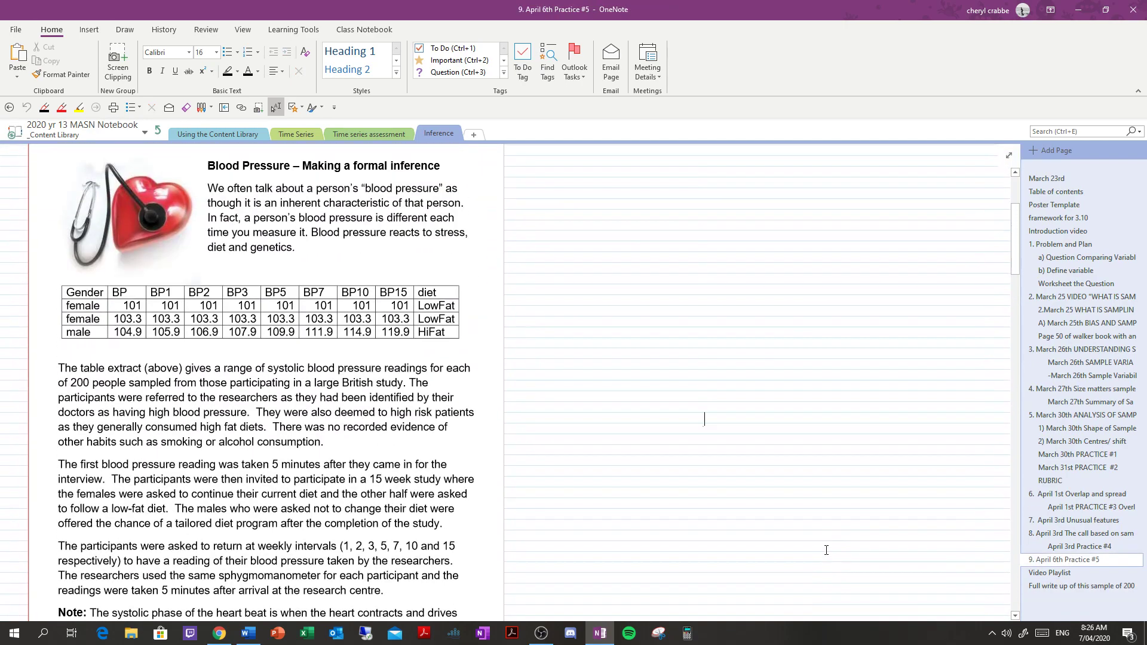
pyautogui.scroll(-3, 826, 550)
pyautogui.scroll(-10, 827, 551)
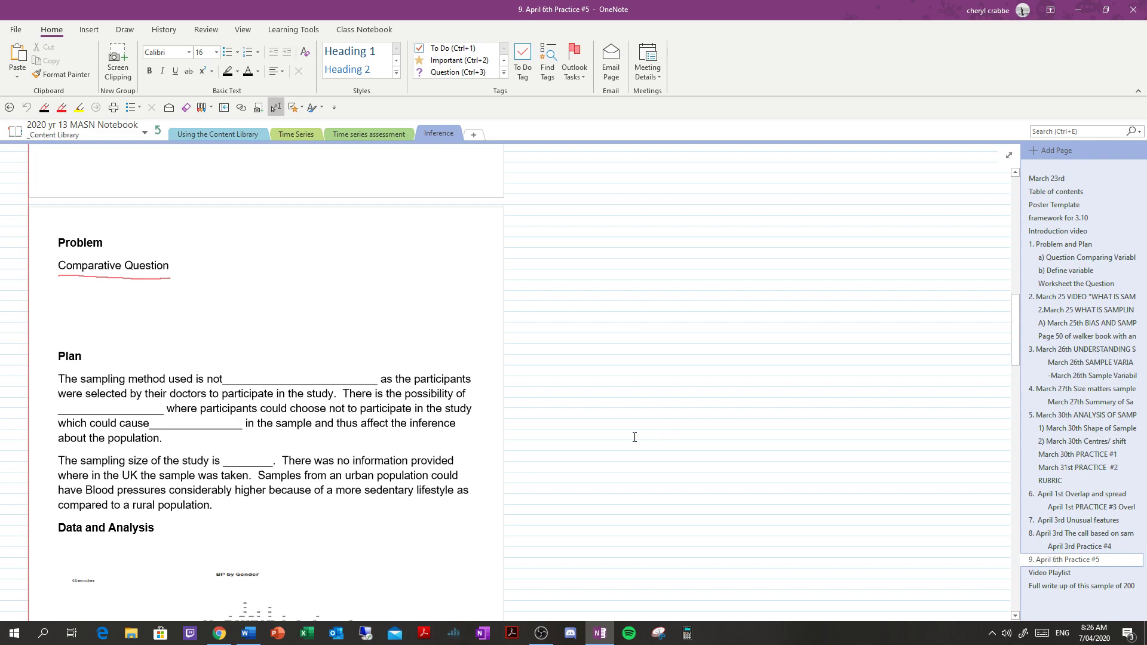
pyautogui.scroll(-5, 590, 439)
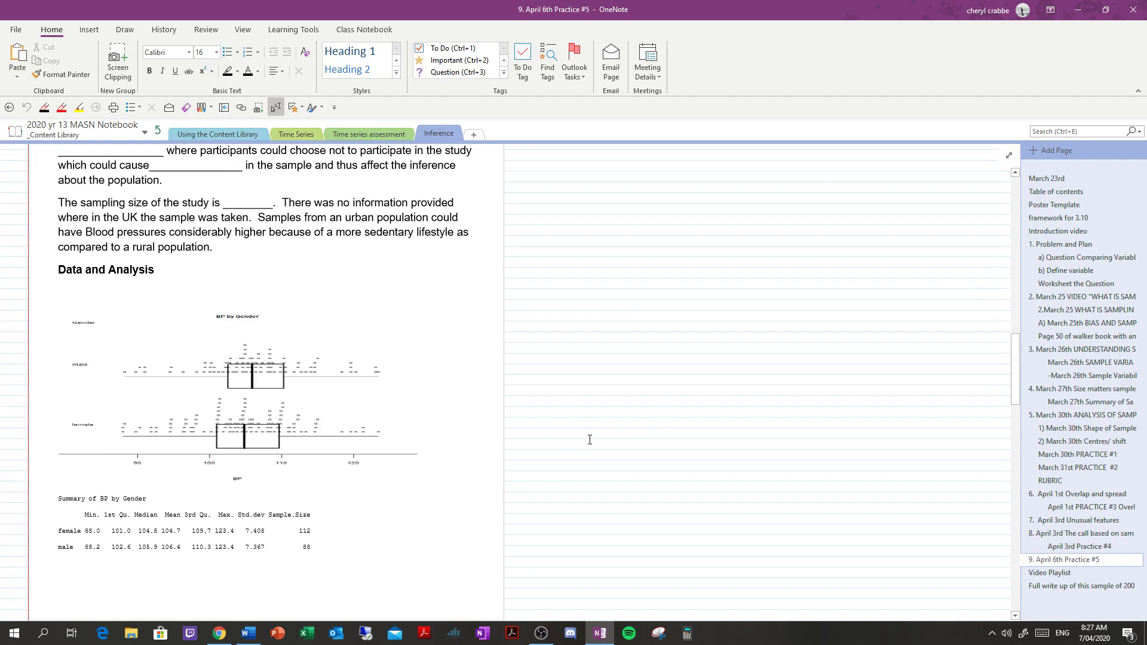
pyautogui.scroll(-8, 590, 439)
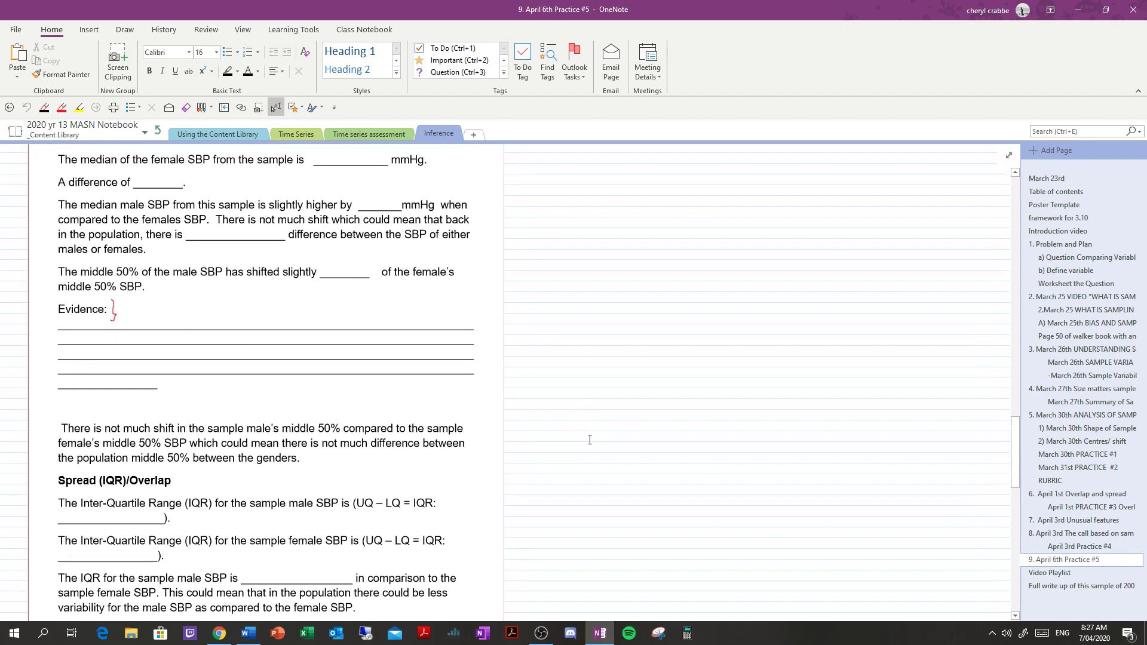
pyautogui.scroll(2, 590, 439)
pyautogui.scroll(1, 589, 440)
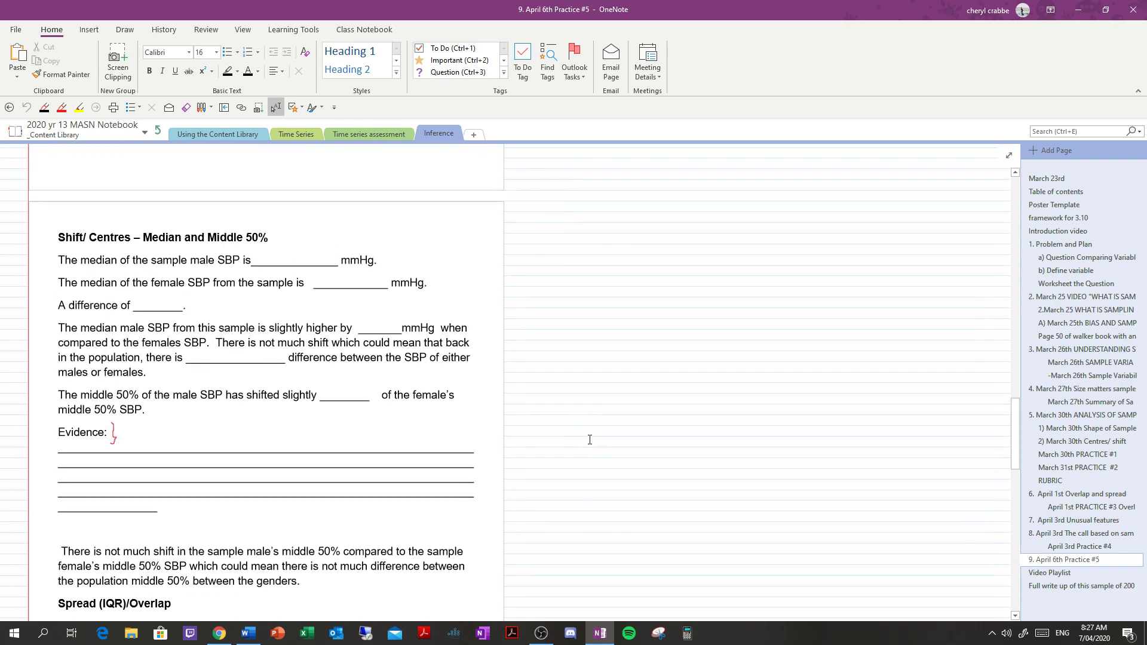
pyautogui.scroll(-8, 590, 440)
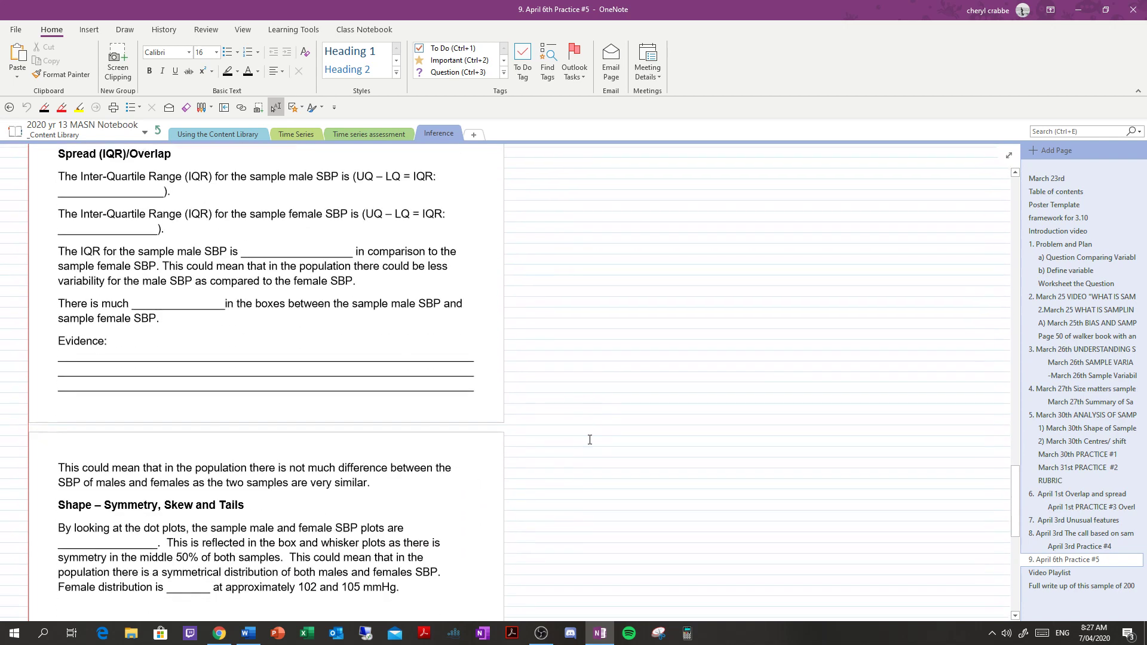
pyautogui.scroll(-5, 589, 440)
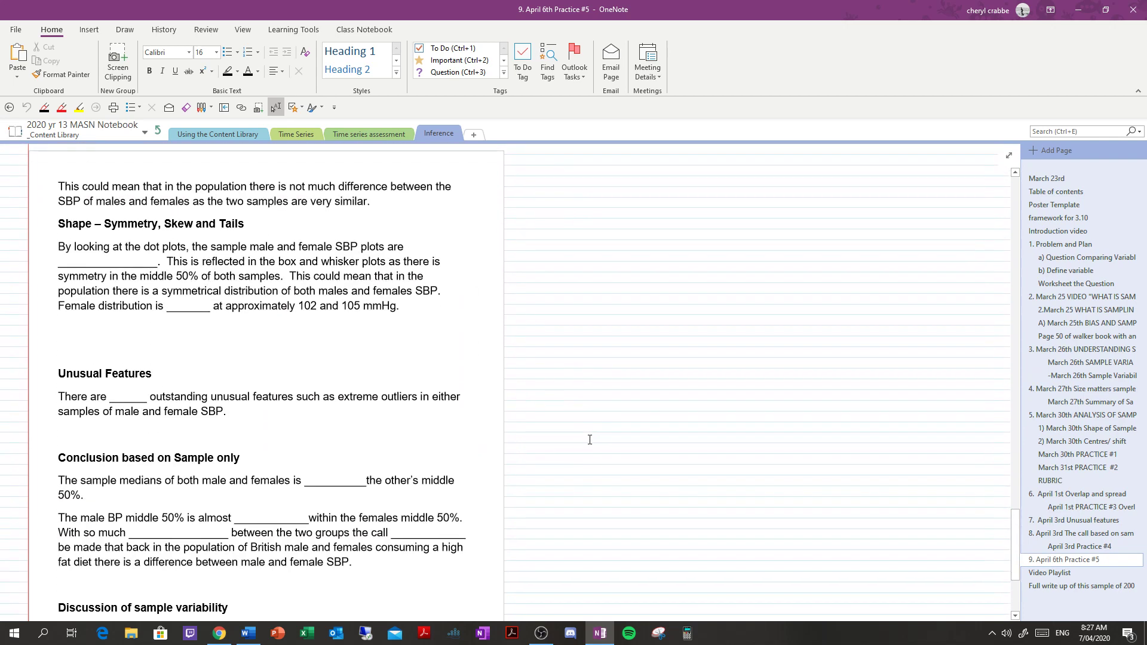
pyautogui.scroll(-3, 589, 440)
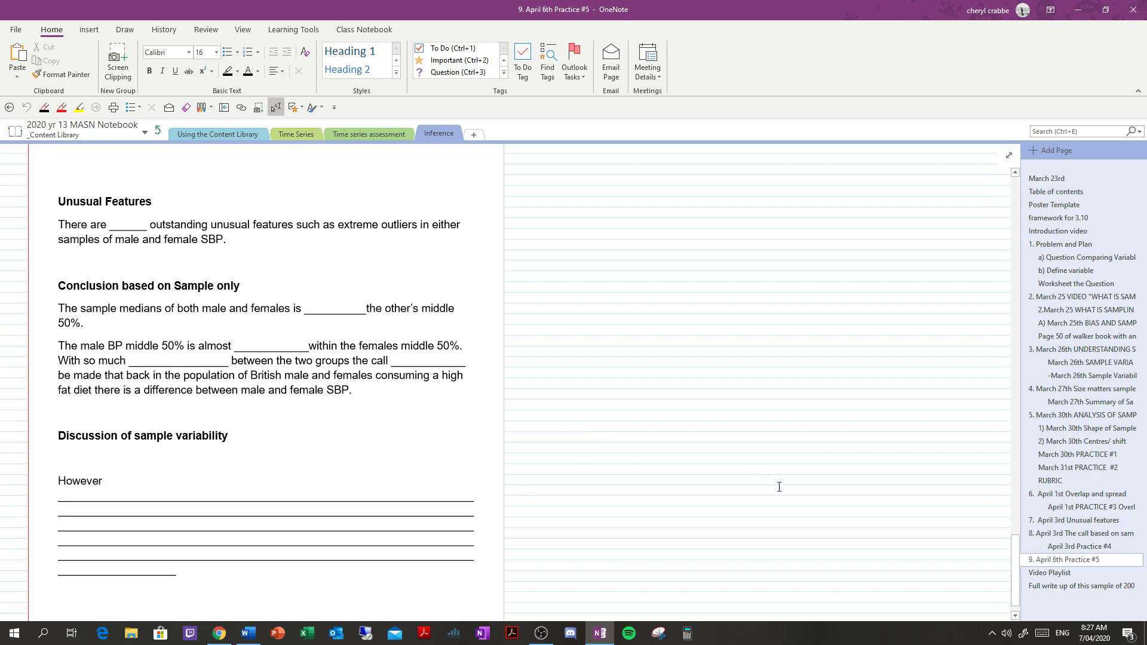
# Step: Return to the OneNote page 'Full write up of this sample of 200' showing the kiwi weights graph
pyautogui.click(1063, 586)
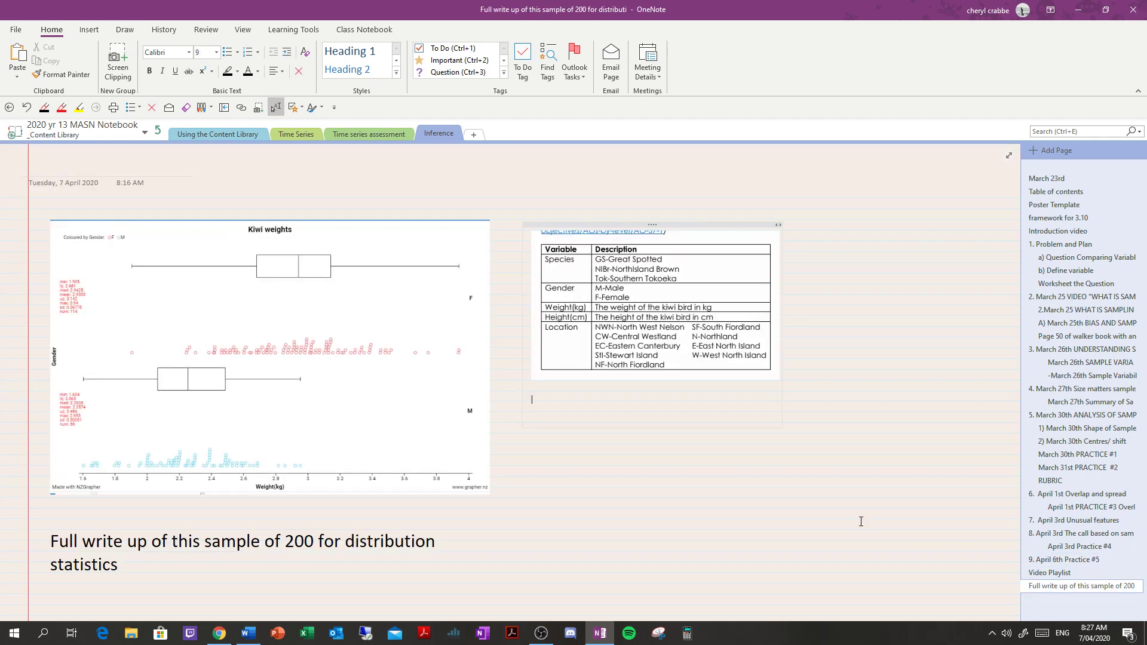